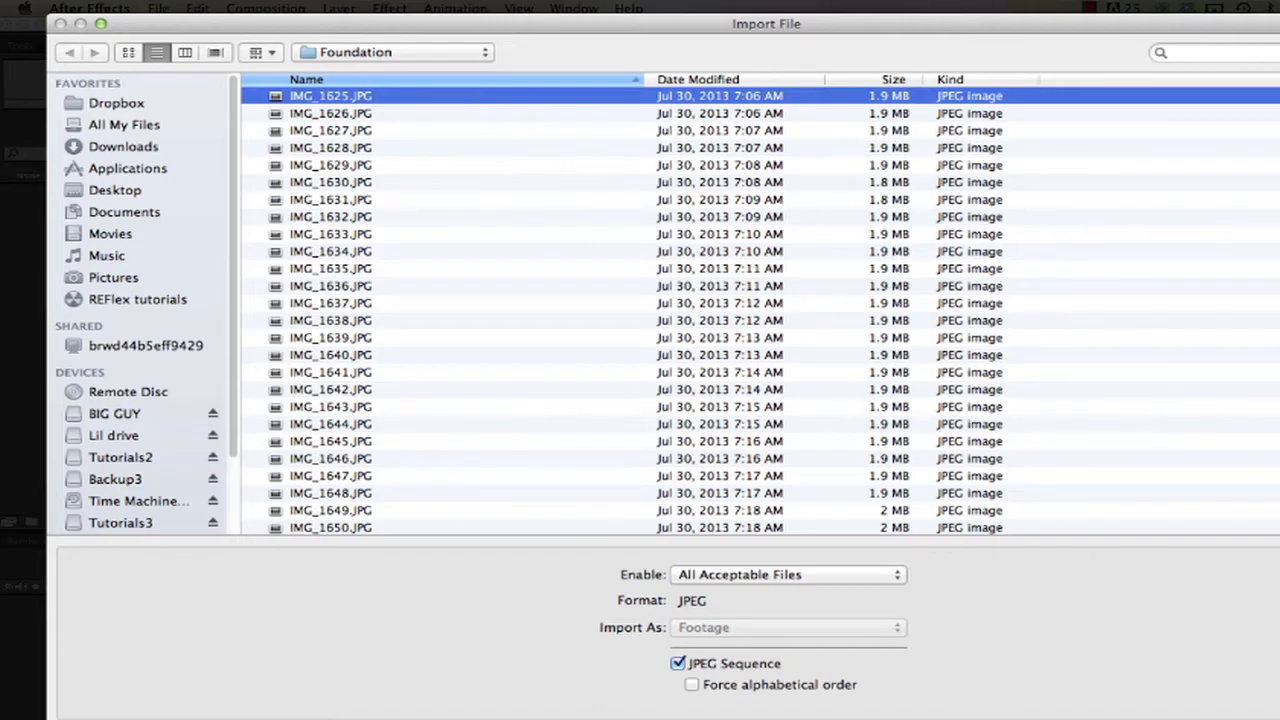
Import the Foundation images starting at IMG_1625.JPG as a JPEG sequence and create a composition from the footage.
key("Return")
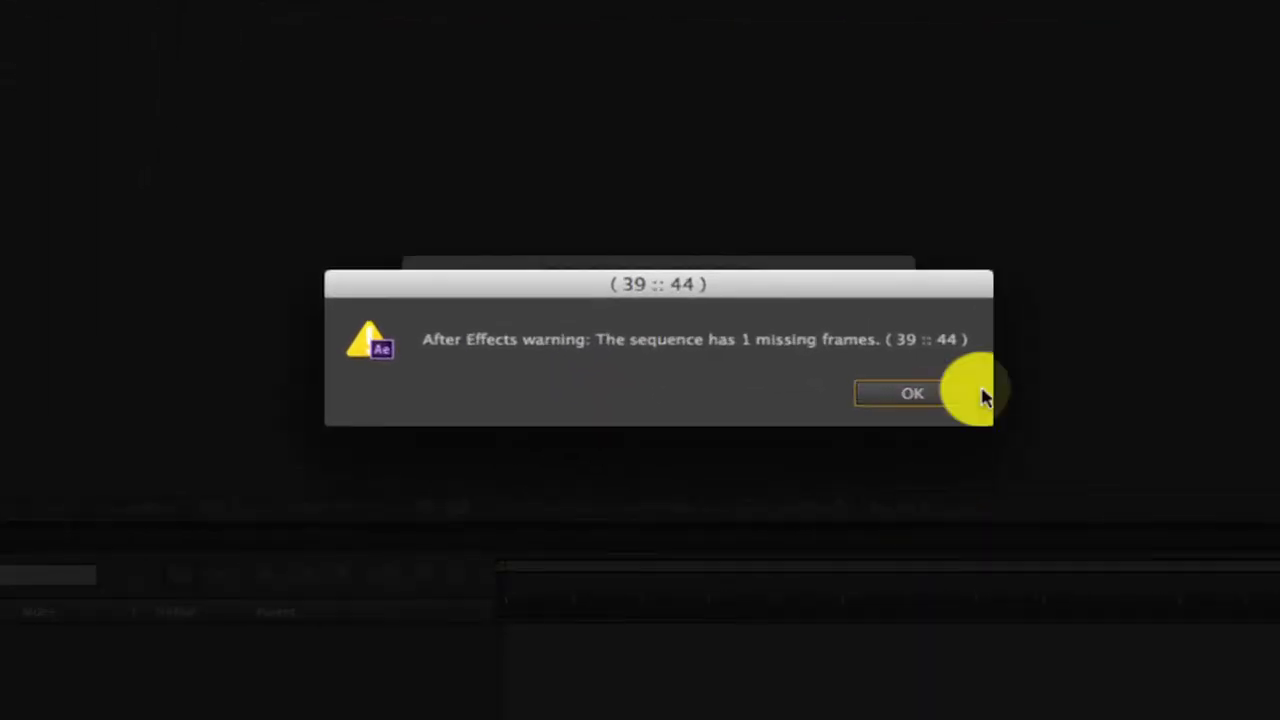
left_click(930, 395)
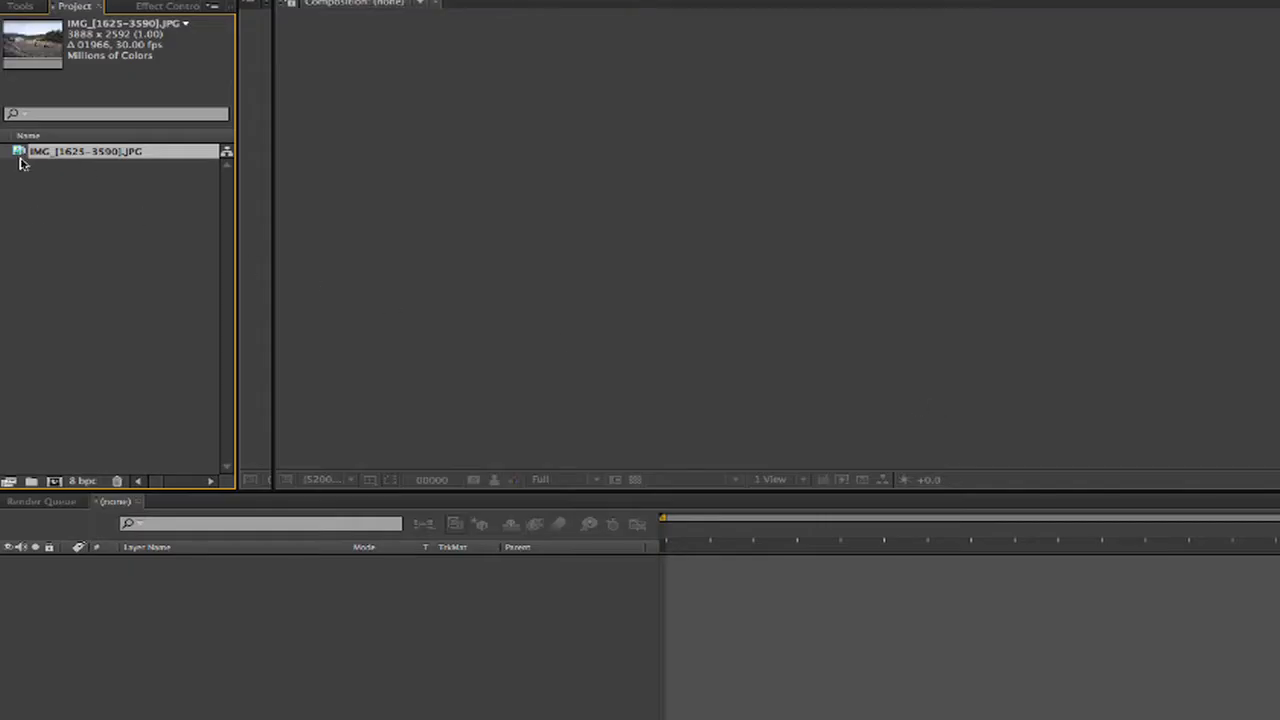
left_click(54, 481)
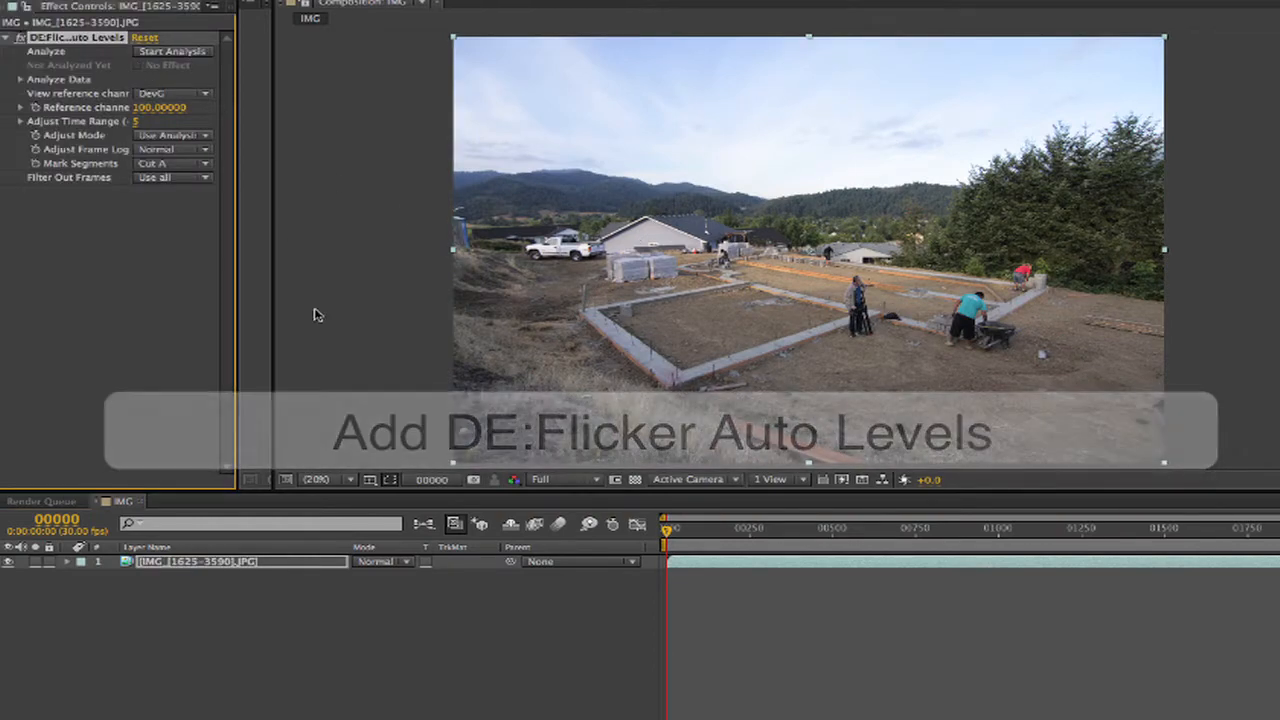
Set the composition viewer resolution to Quarter and run the DE:Flicker Auto Levels analysis on the footage.
left_click(560, 480)
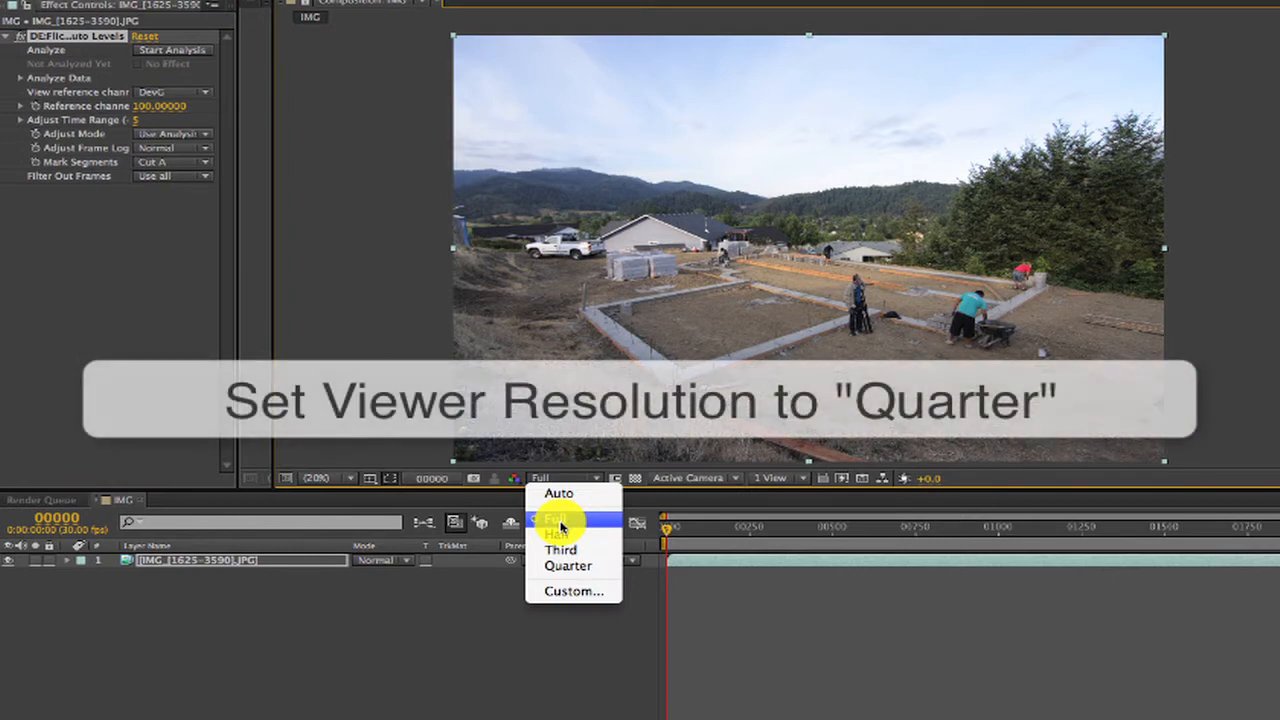
left_click(562, 567)
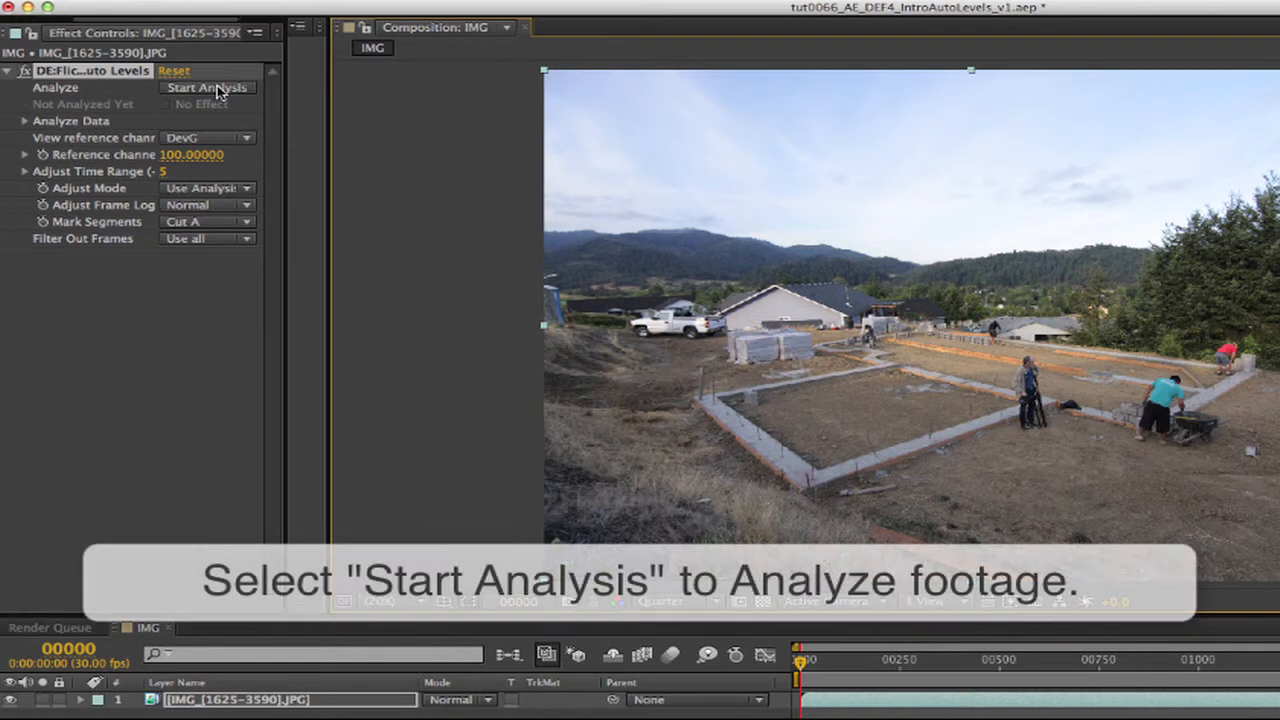
left_click(214, 88)
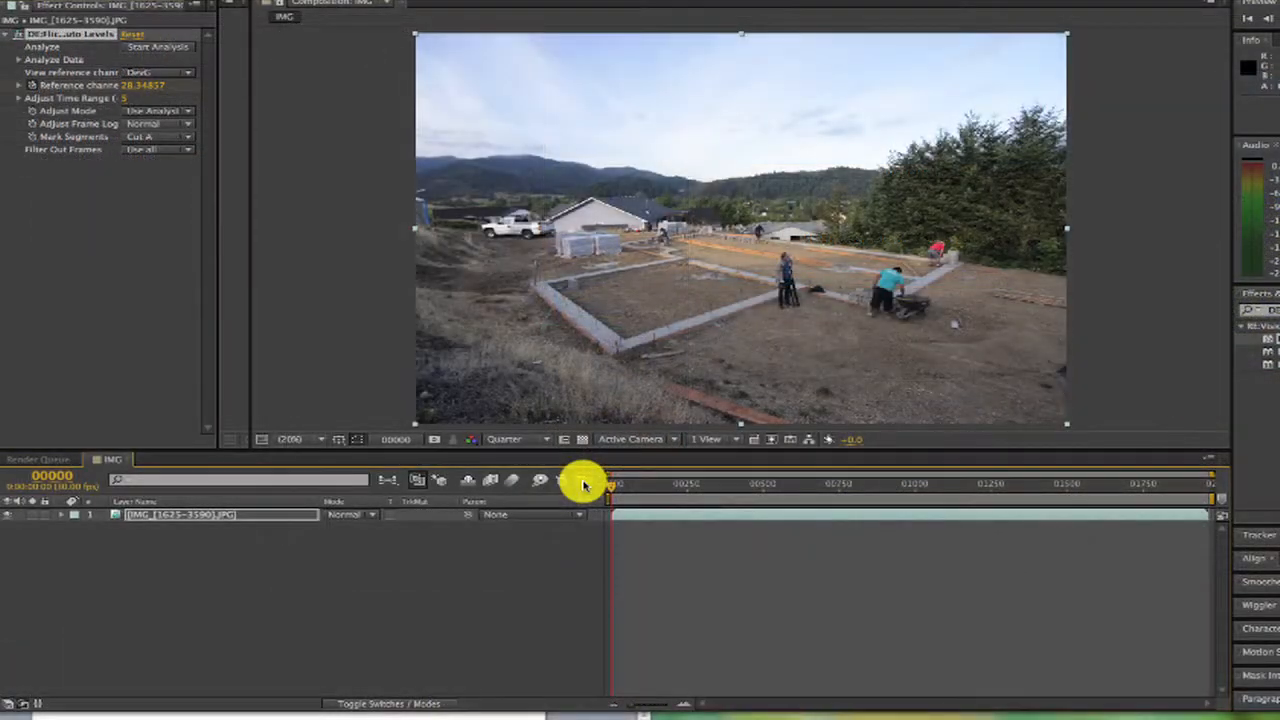
Show the analysis curves in the Graph Editor and examine the keyframes around frame 282 up close.
left_click(586, 480)
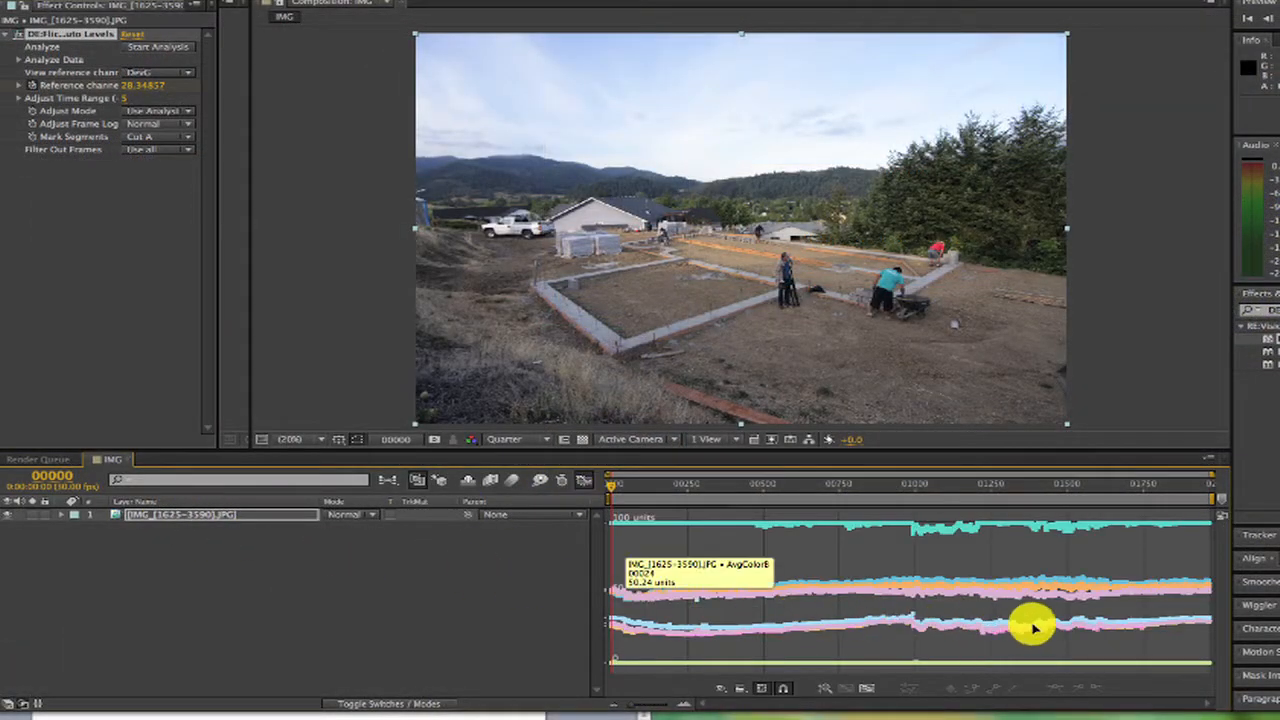
right_click(888, 551)
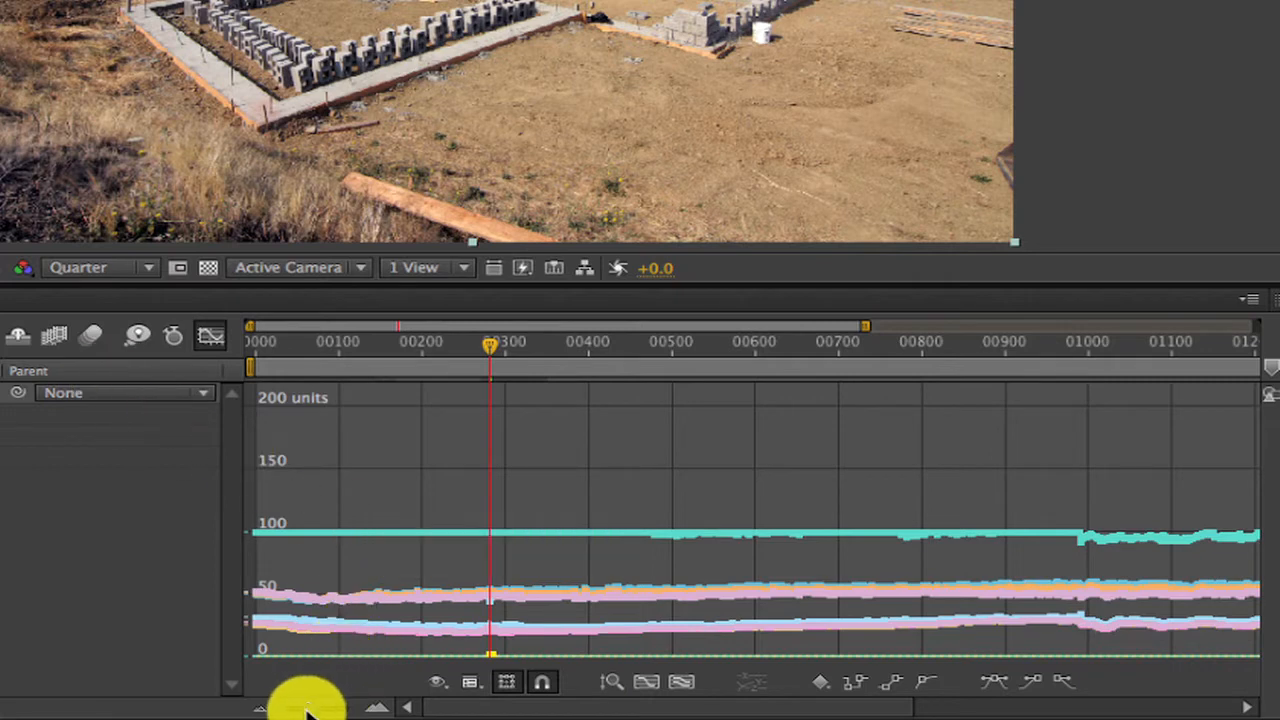
left_click_drag(314, 711, 348, 712)
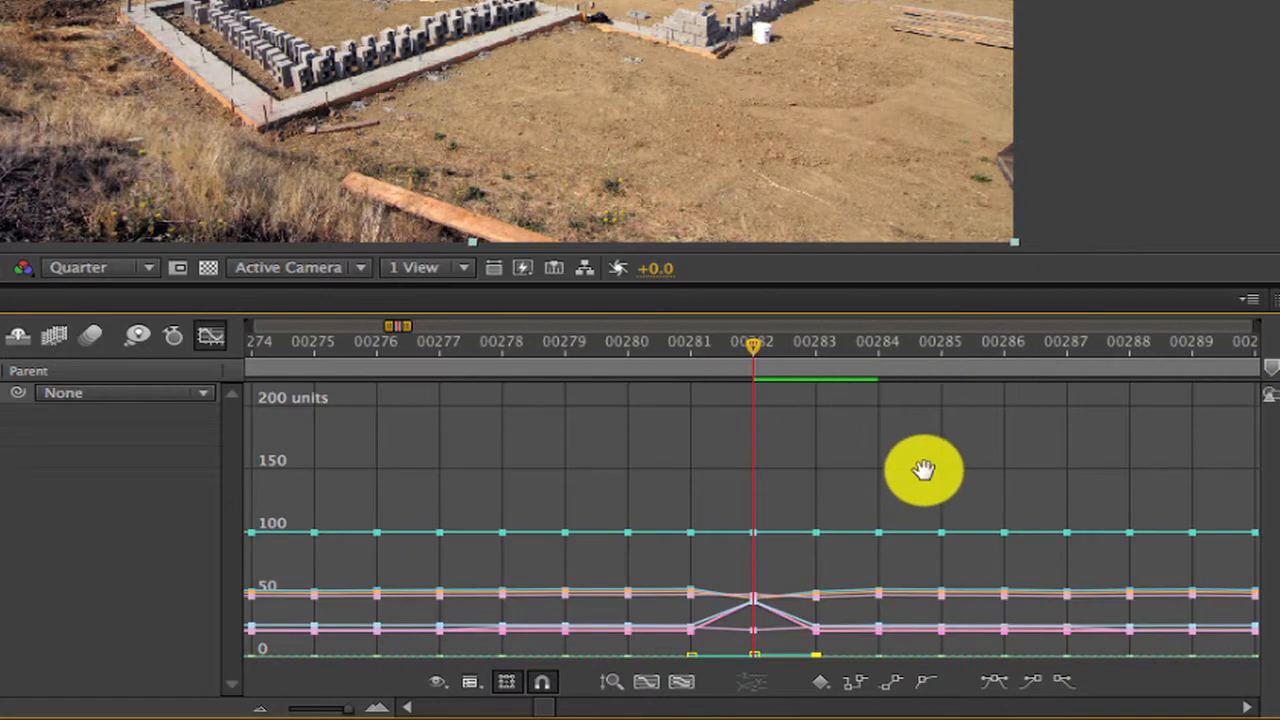
left_click_drag(920, 466, 944, 369)
left_click_drag(758, 412, 773, 491)
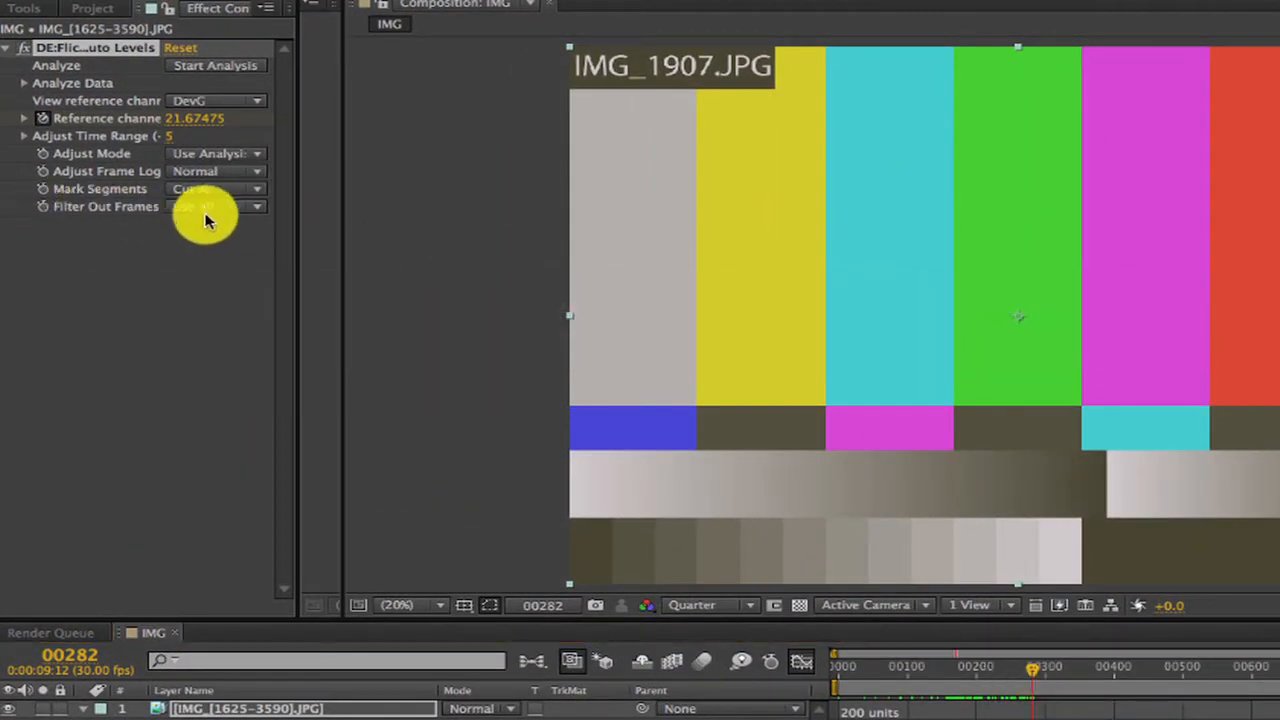
Try Use only even frame number for Filter Out Frames at frame 282, and set it to Use only odd frame number instead.
left_click(206, 207)
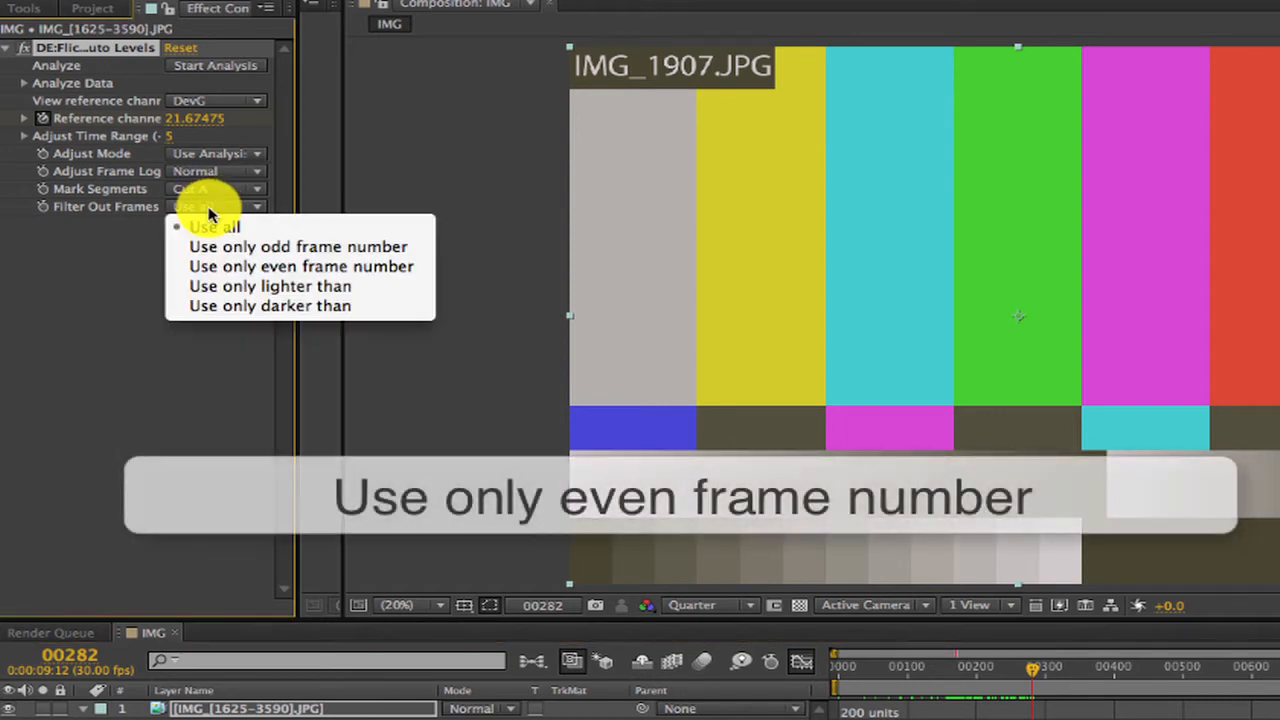
left_click(204, 267)
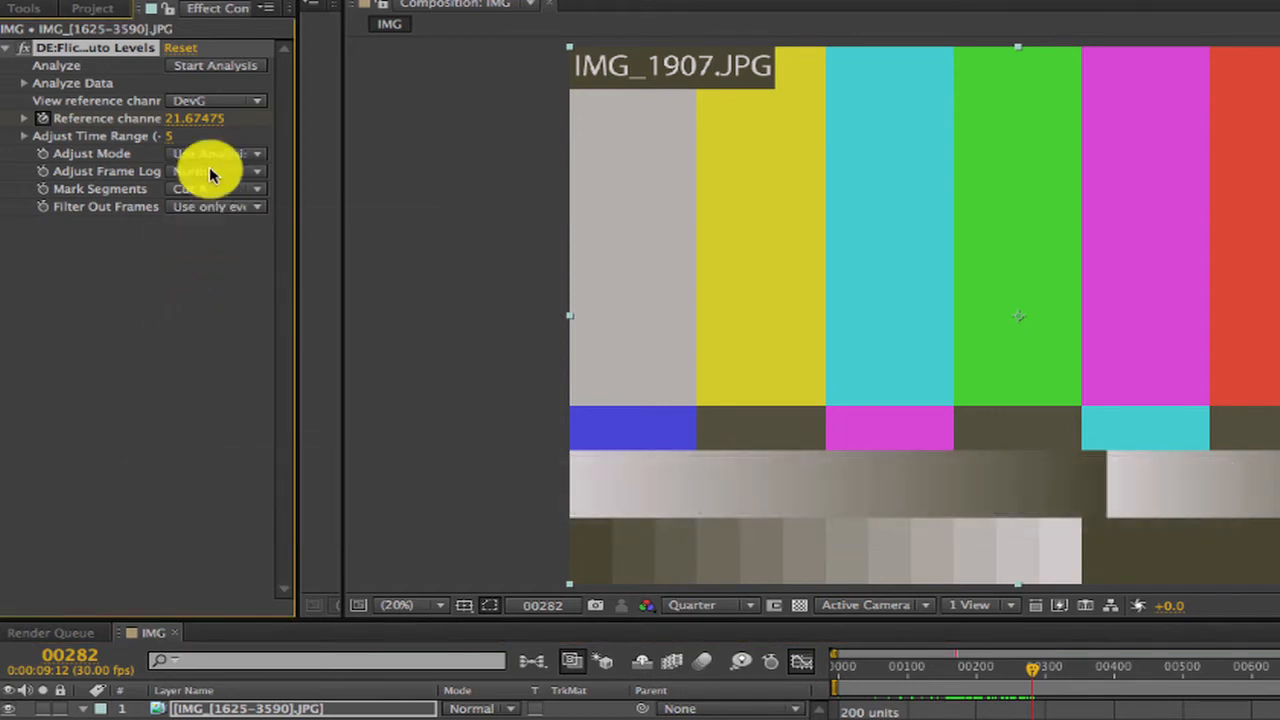
left_click(212, 205)
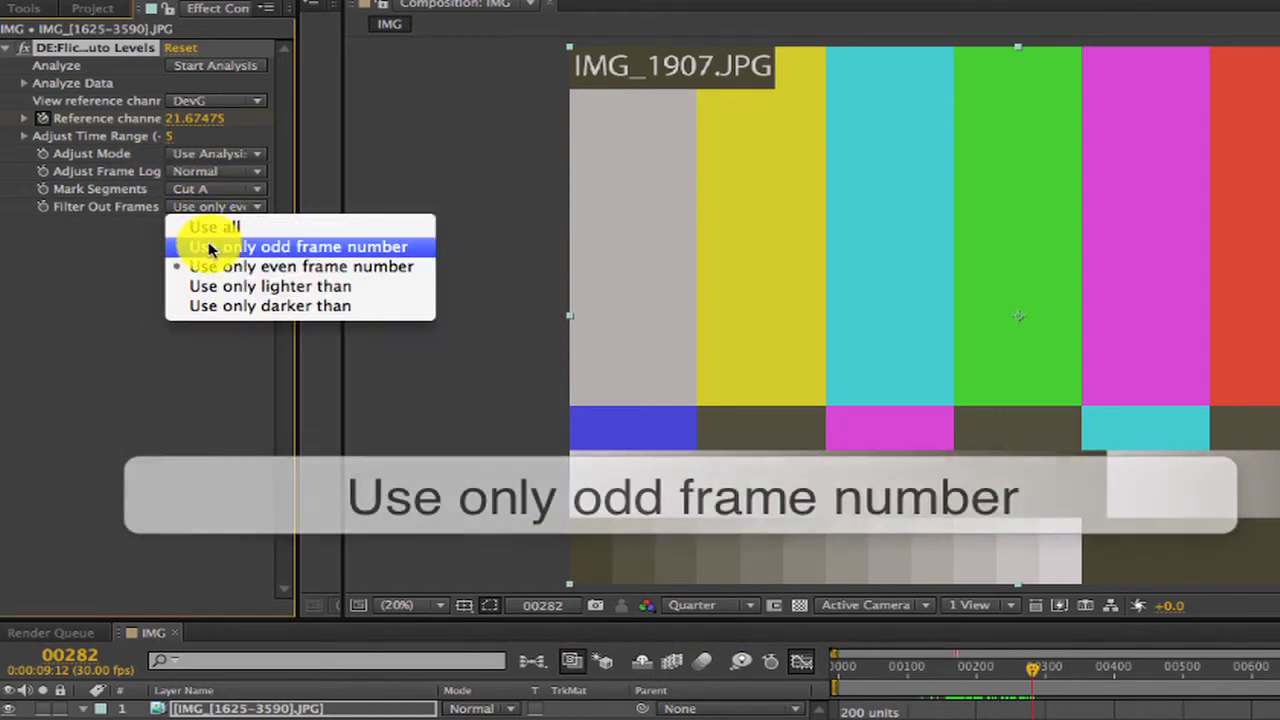
left_click(192, 244)
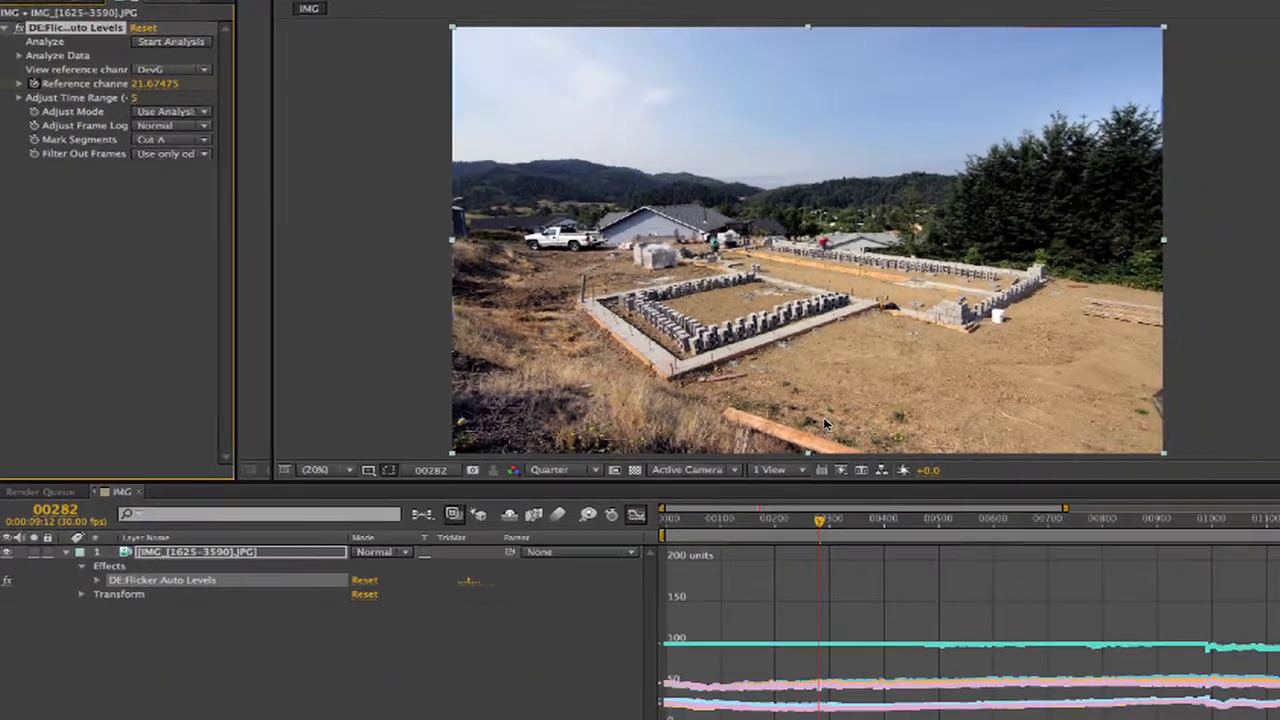
Compare the filtered image at frame 282 with the neighbouring frames 281 and 283.
key("Page_Up")
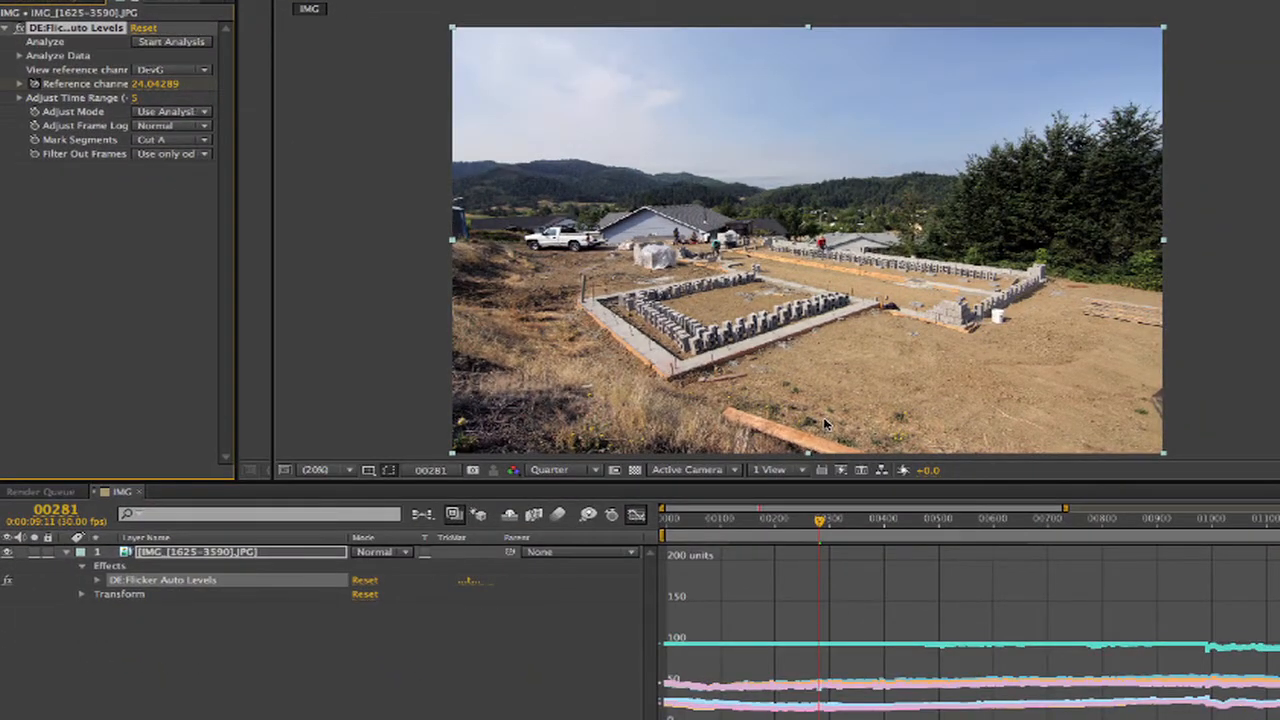
key("Page_Down")
key("Page_Down")
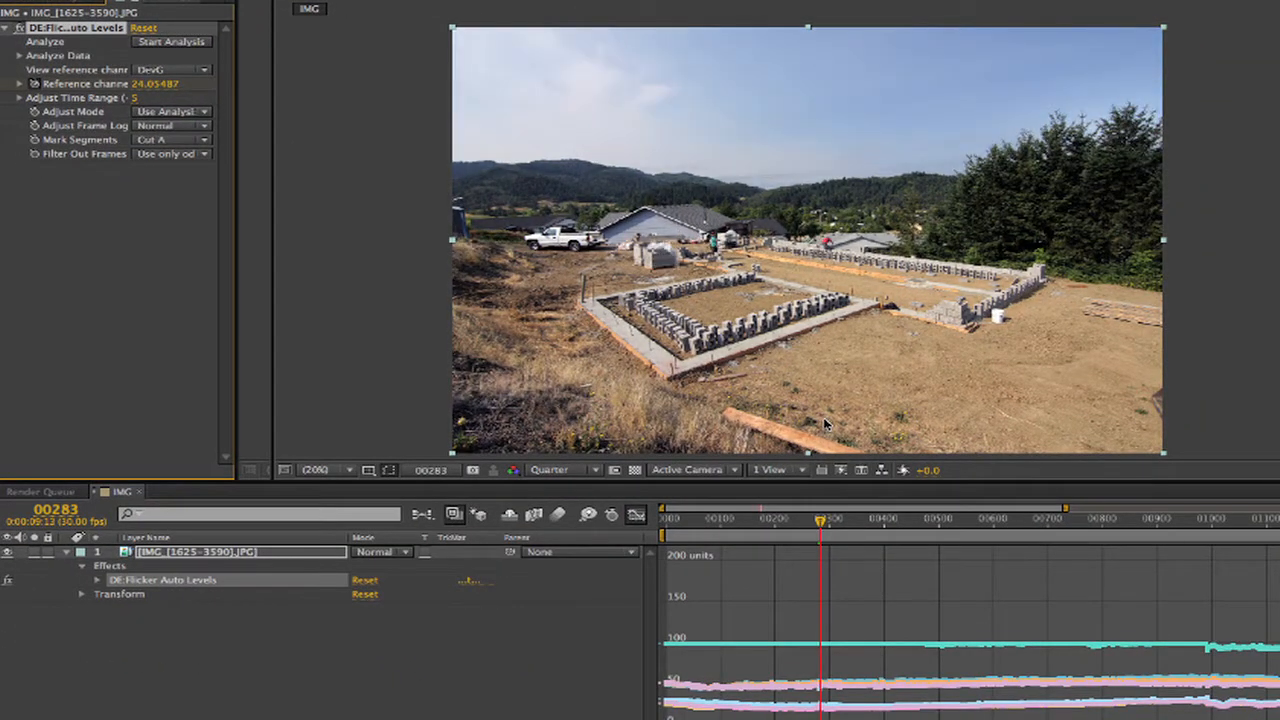
key("Page_Up")
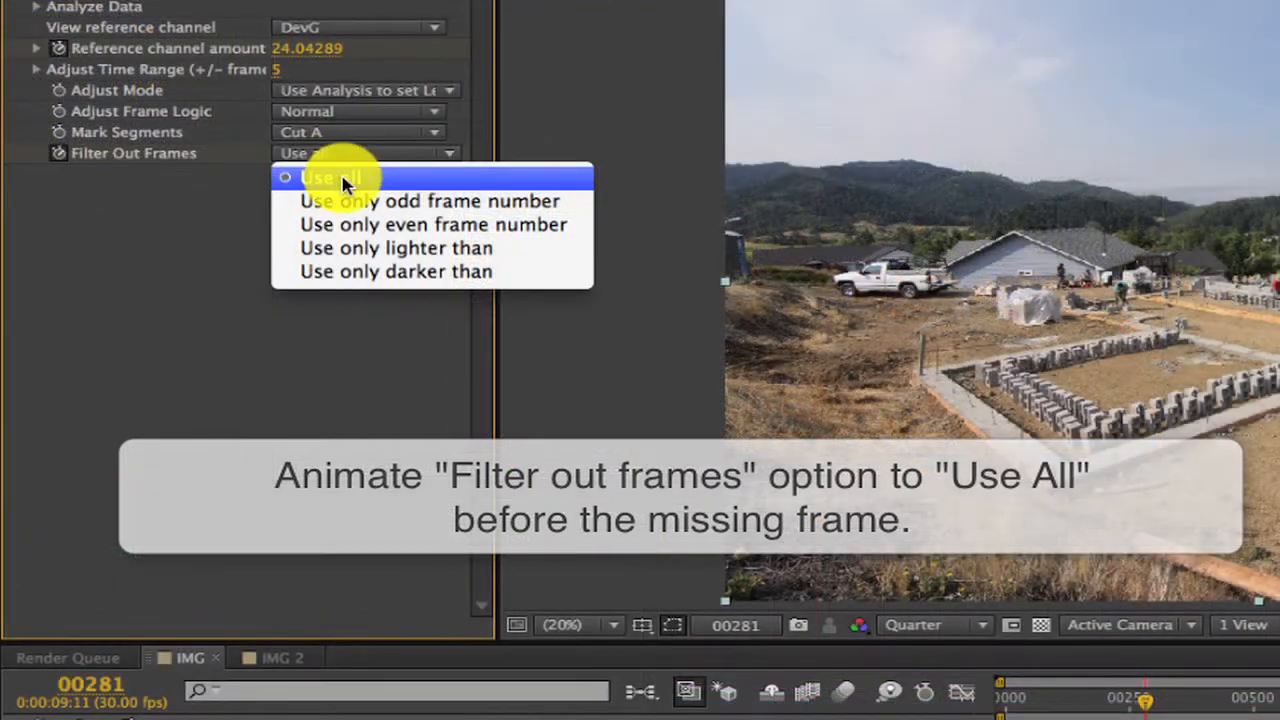
Keyframe Filter Out Frames as Use all at frame 281, Use only odd frame number at 282, and Use all at 283.
left_click(341, 172)
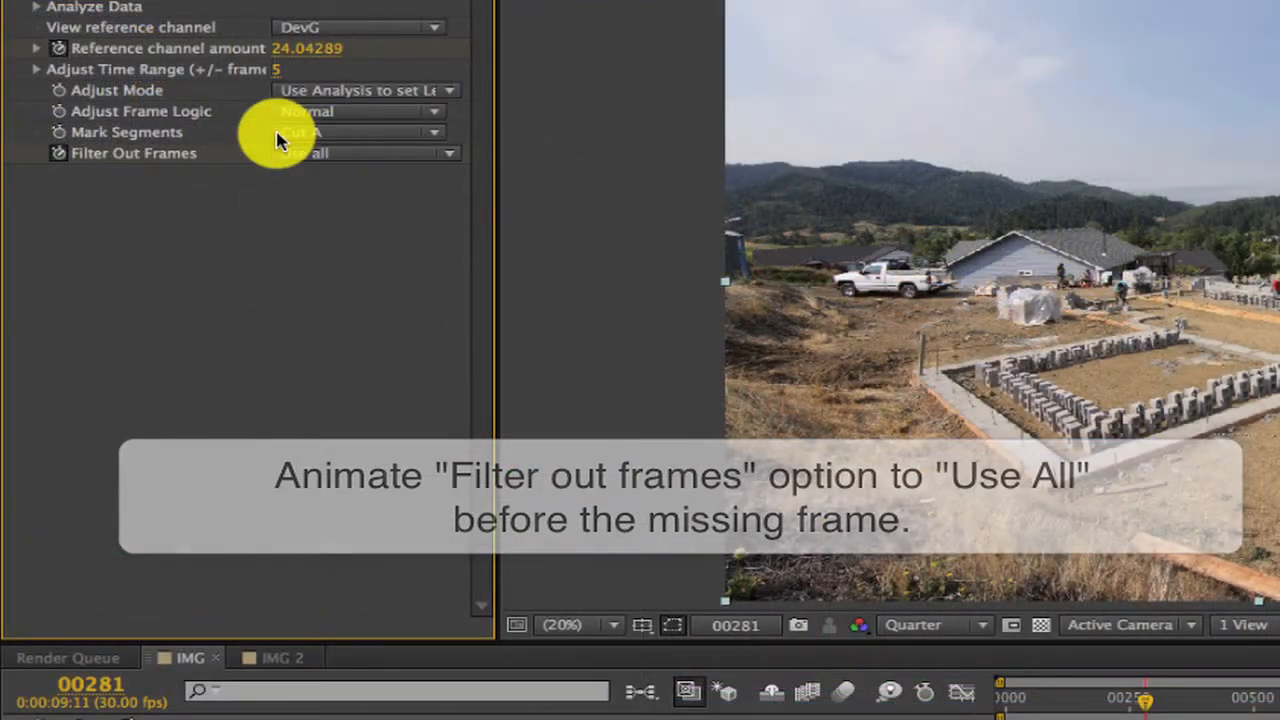
key("Page_Down")
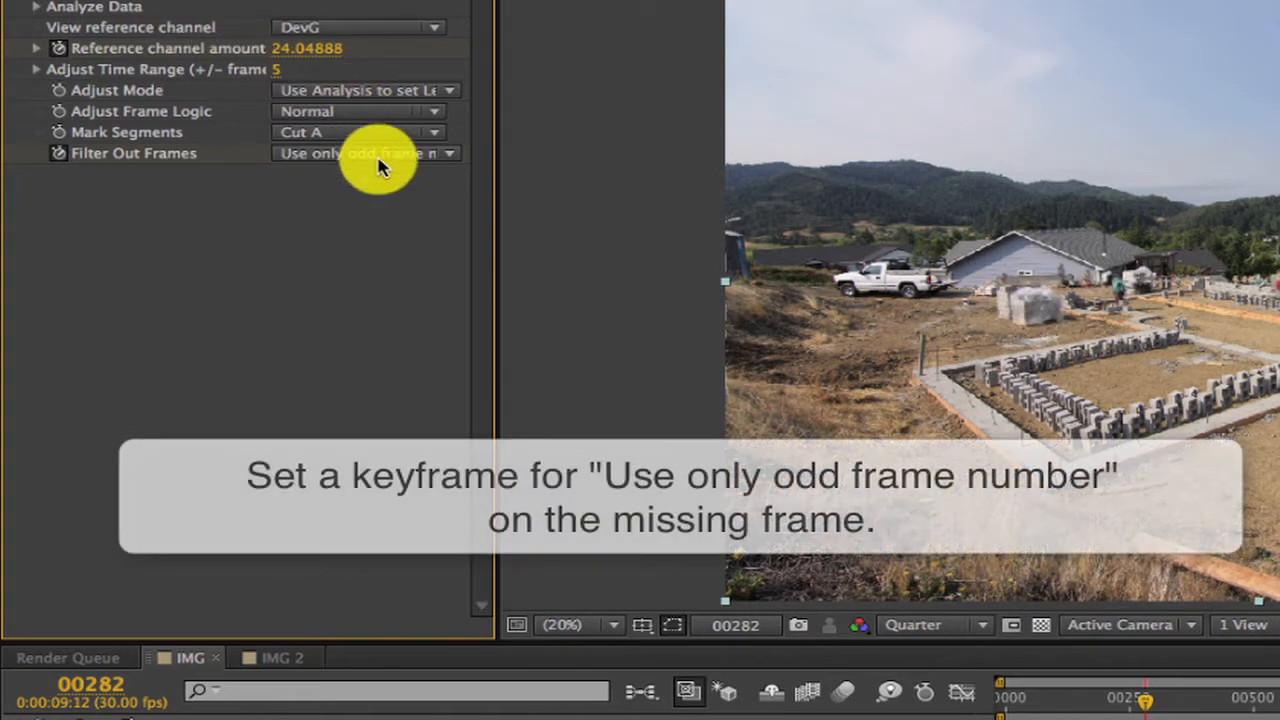
left_click(380, 156)
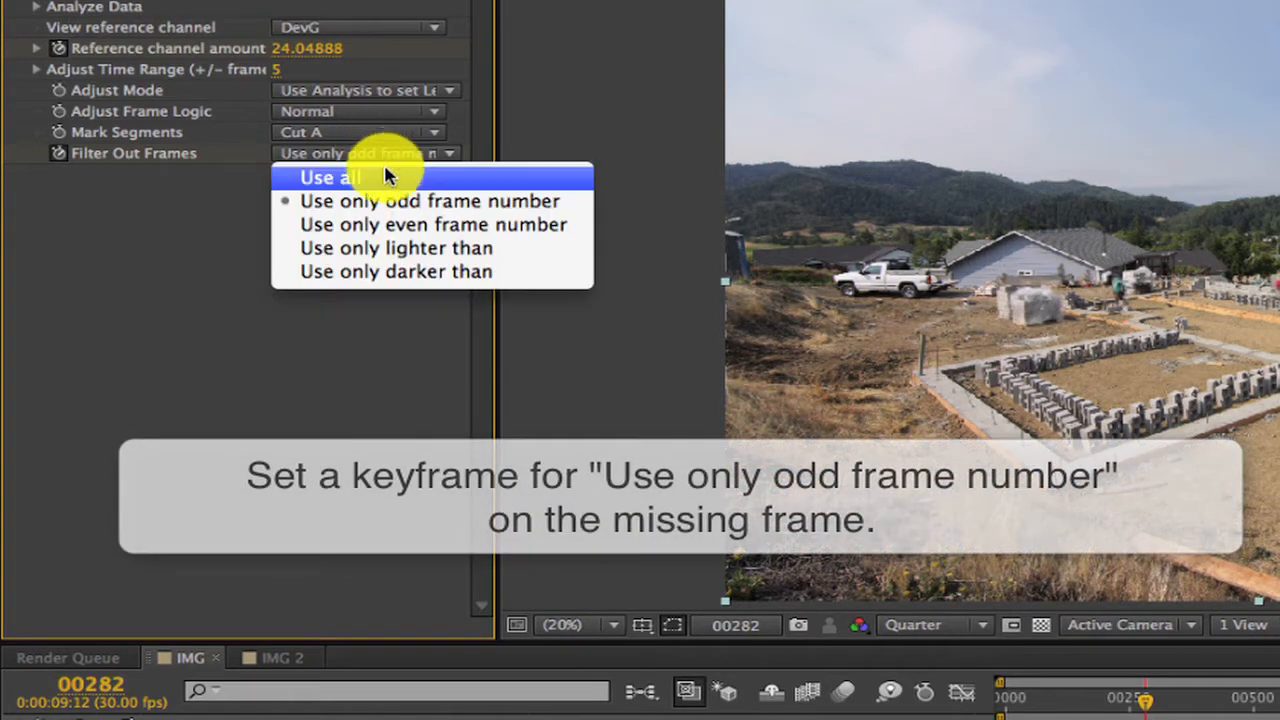
left_click(386, 205)
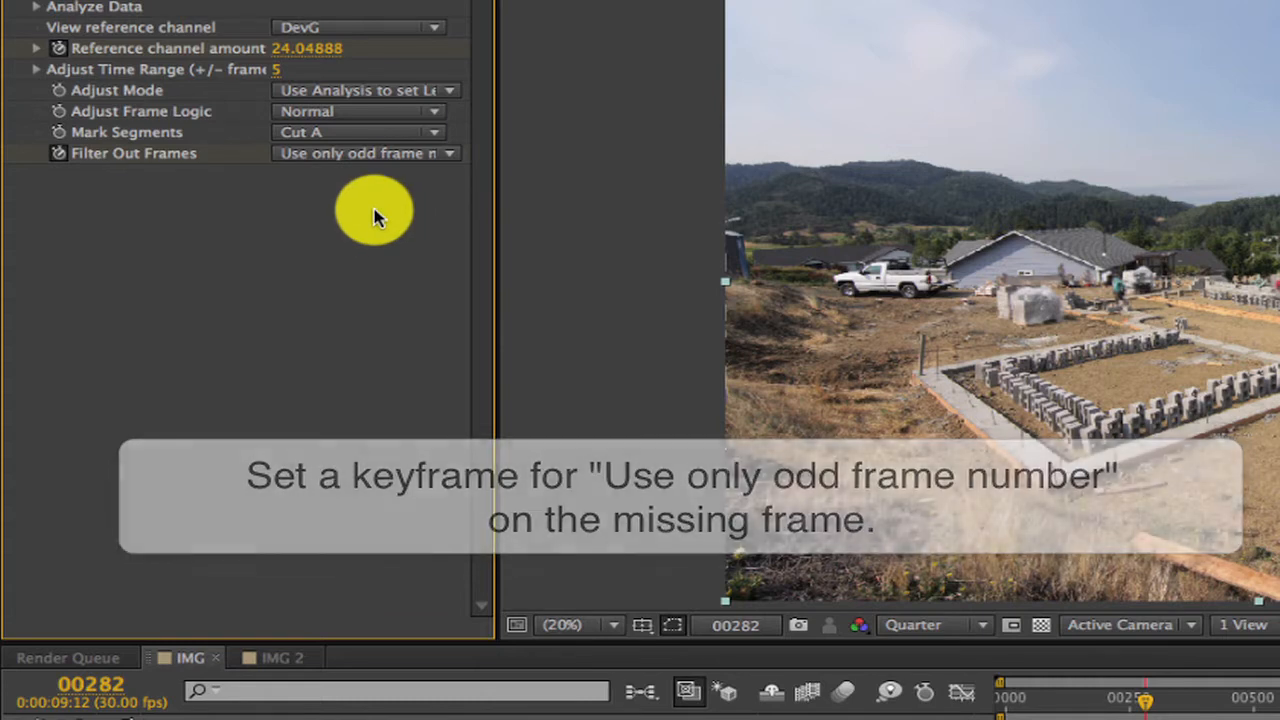
key("Page_Down")
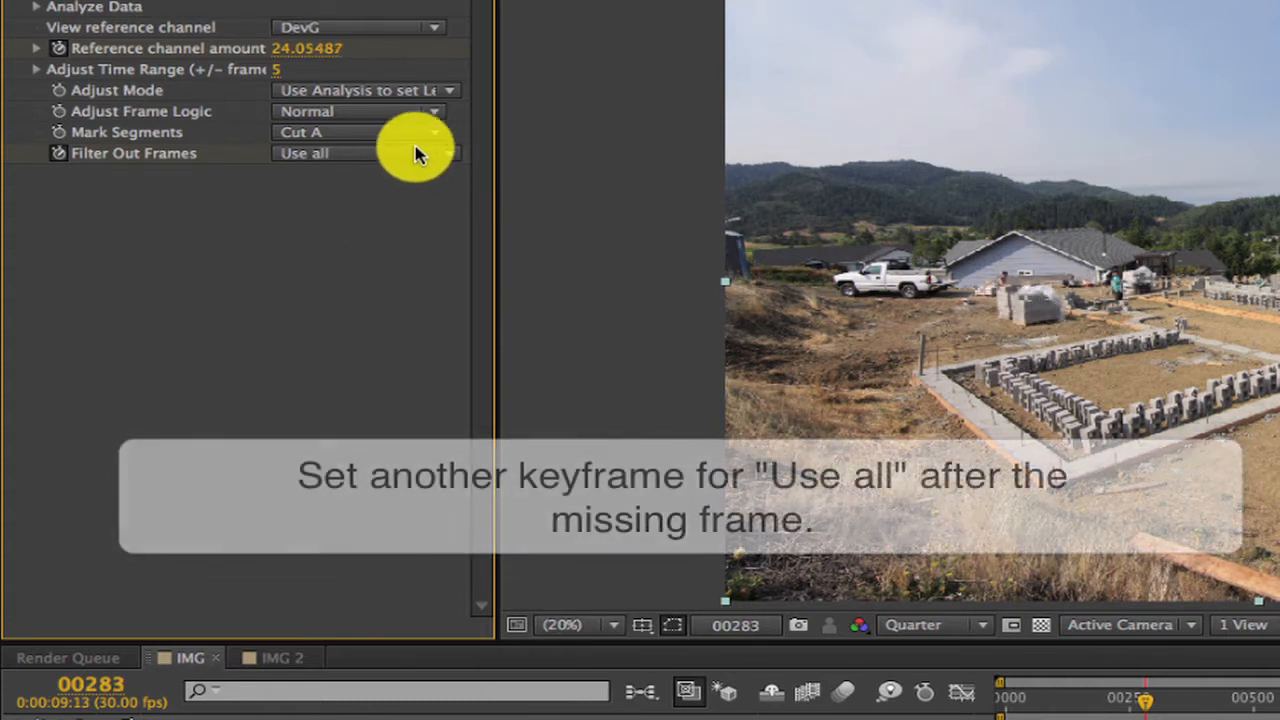
left_click(410, 153)
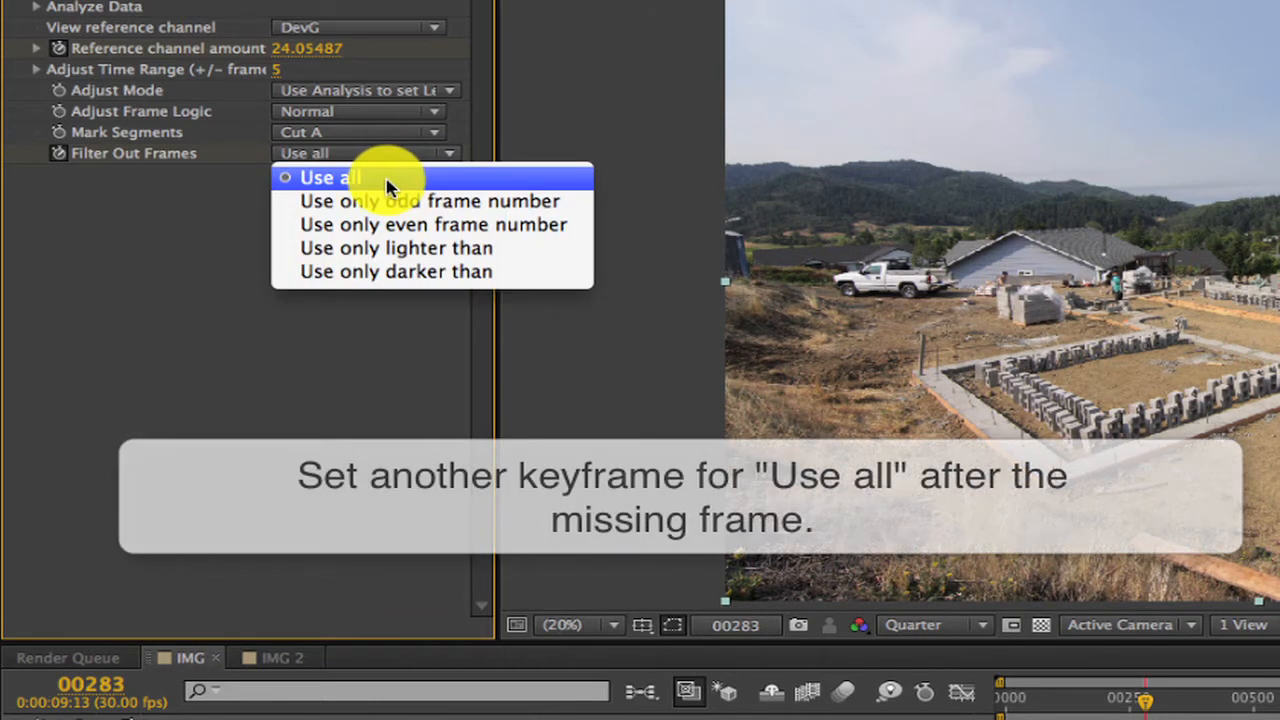
left_click(385, 177)
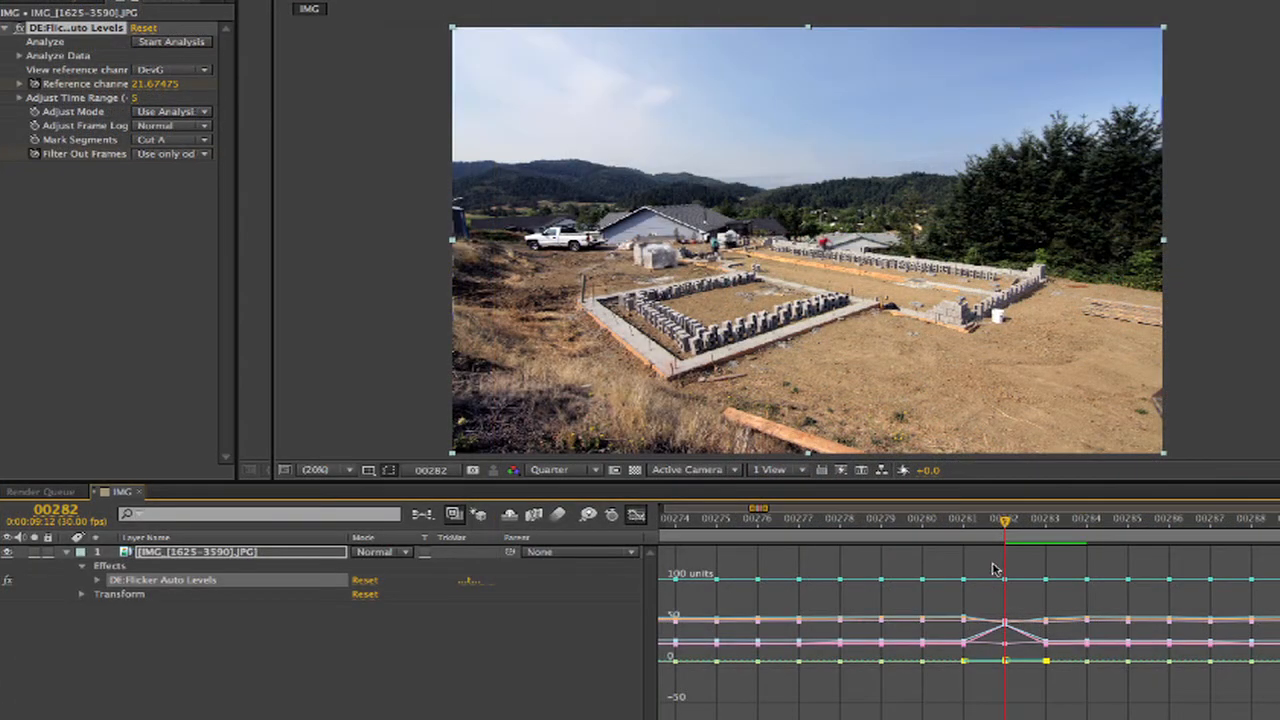
Delete the keyframes at frame 282 in the graph and set Filter Out Frames to Use only odd frame number there again.
left_click_drag(995, 564, 1014, 680)
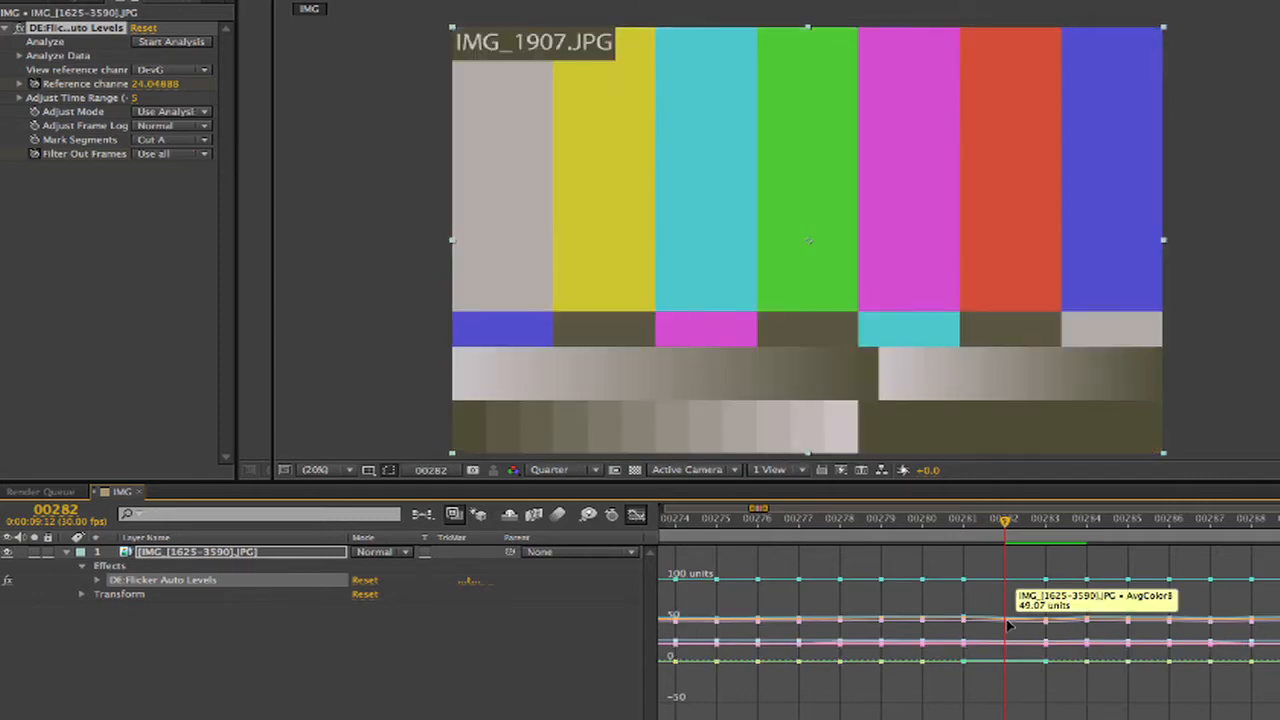
left_click(383, 677)
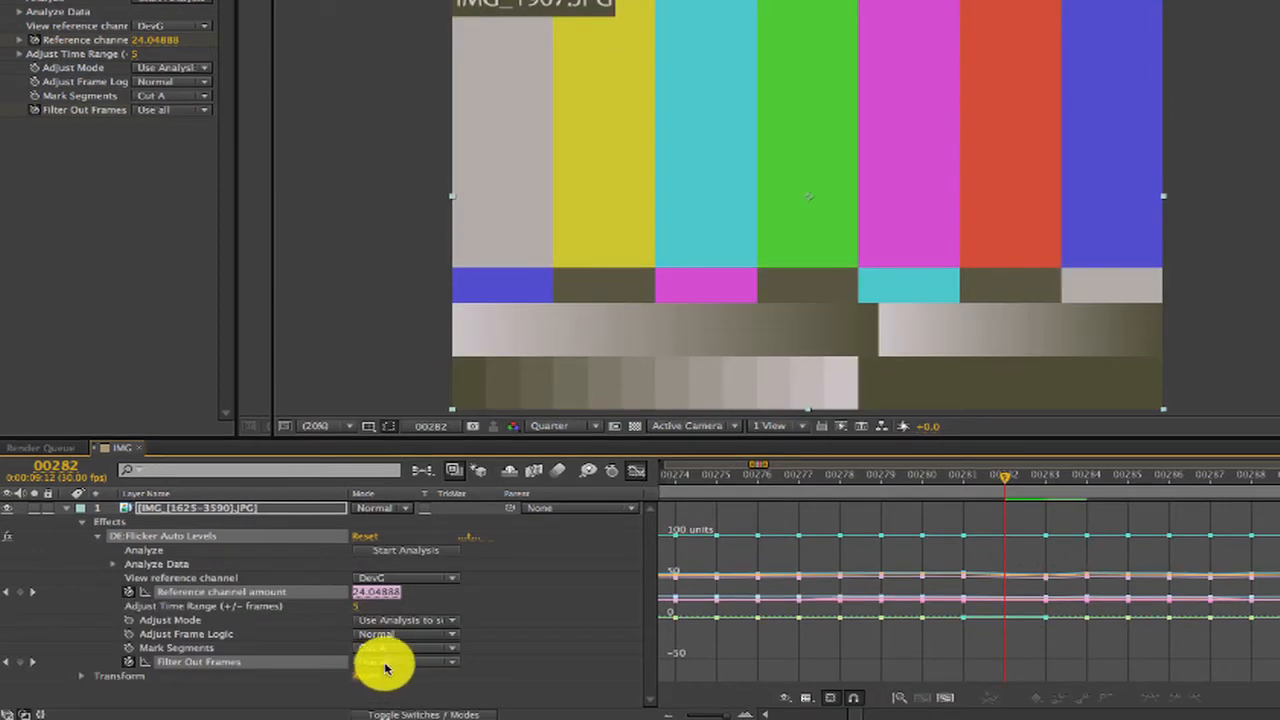
left_click(385, 668)
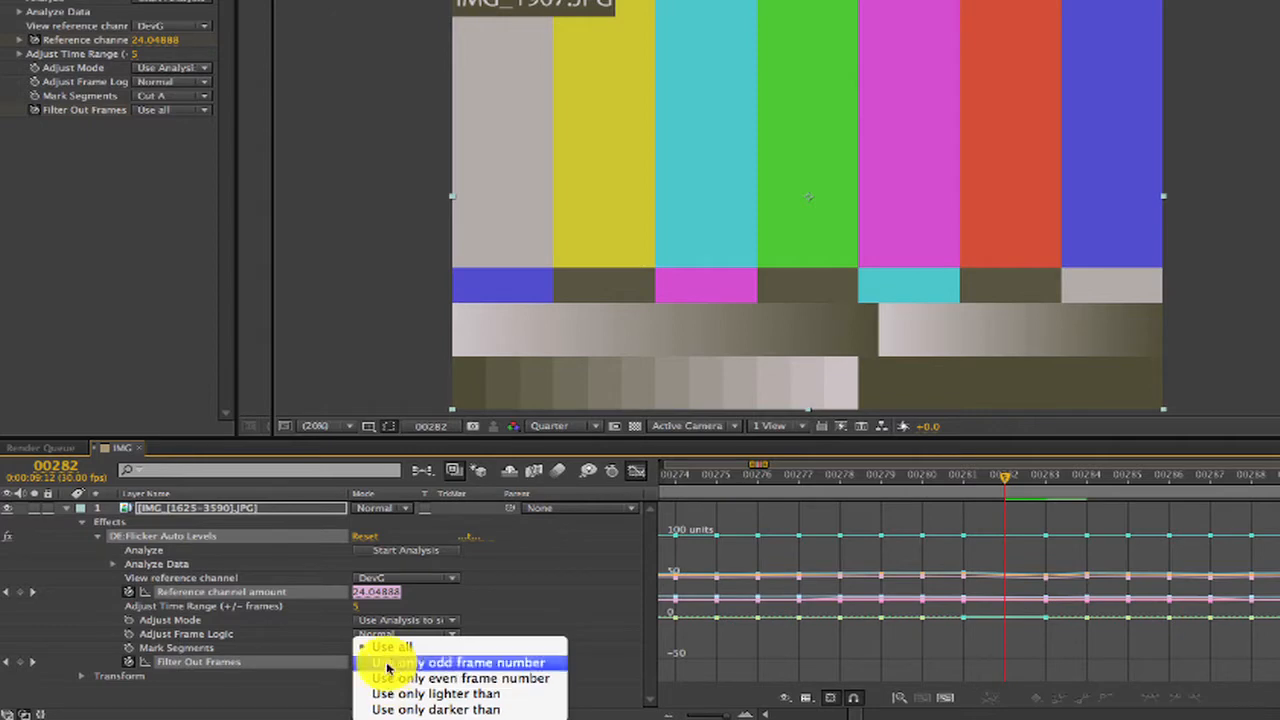
left_click(383, 662)
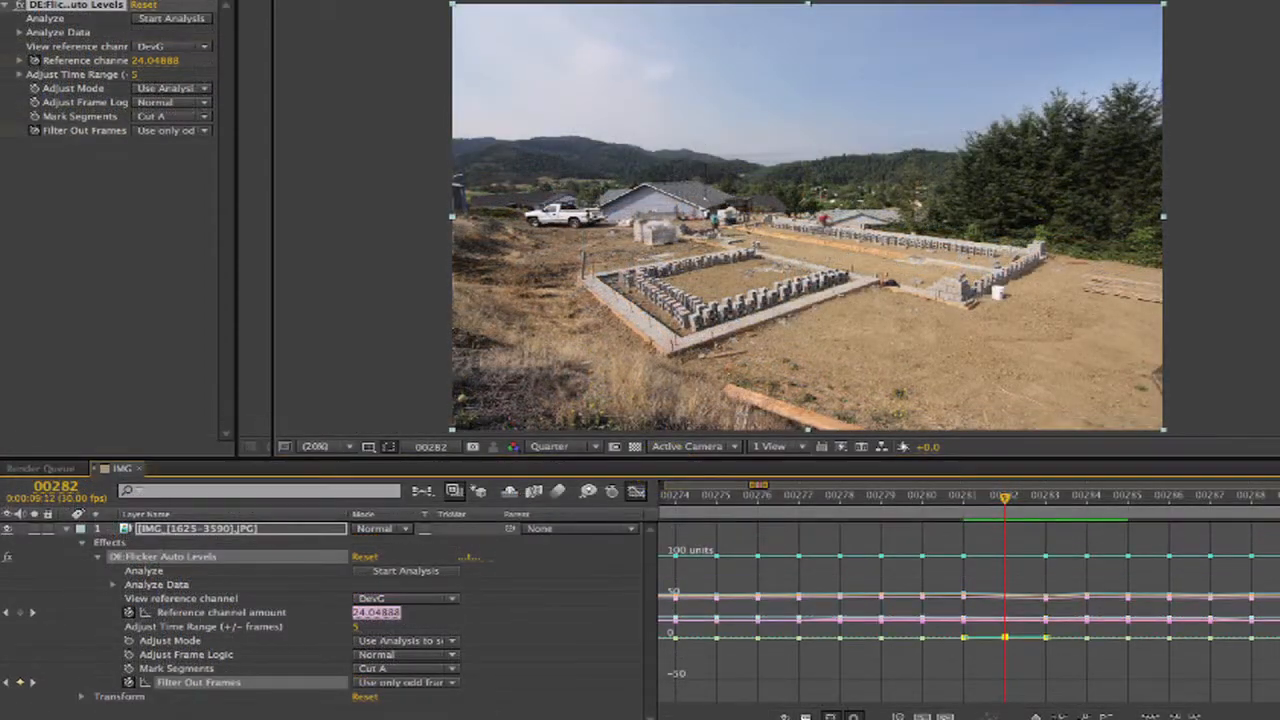
Split the IMG_[1625-3590].JPG layer at frame 989, just before the jump in the analysis curves.
key("minus")
key("minus")
key("minus")
key("minus")
key("minus")
key("minus")
key("minus")
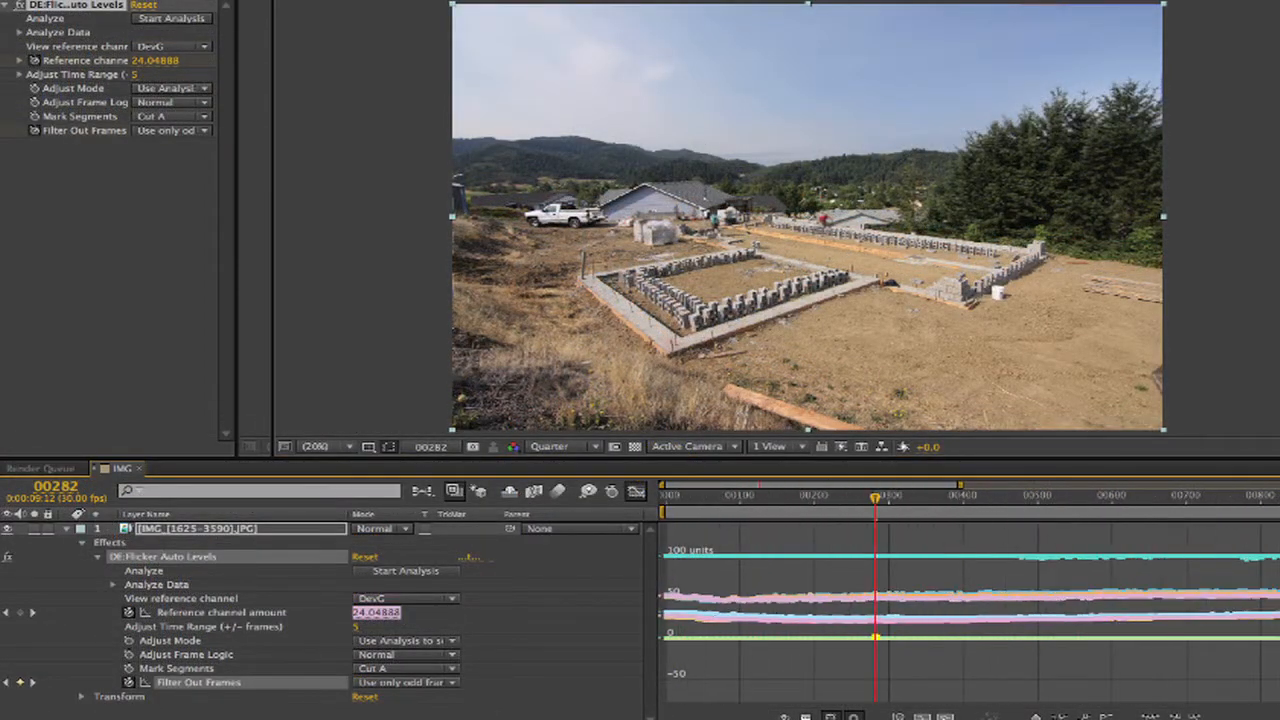
key("minus")
key("minus")
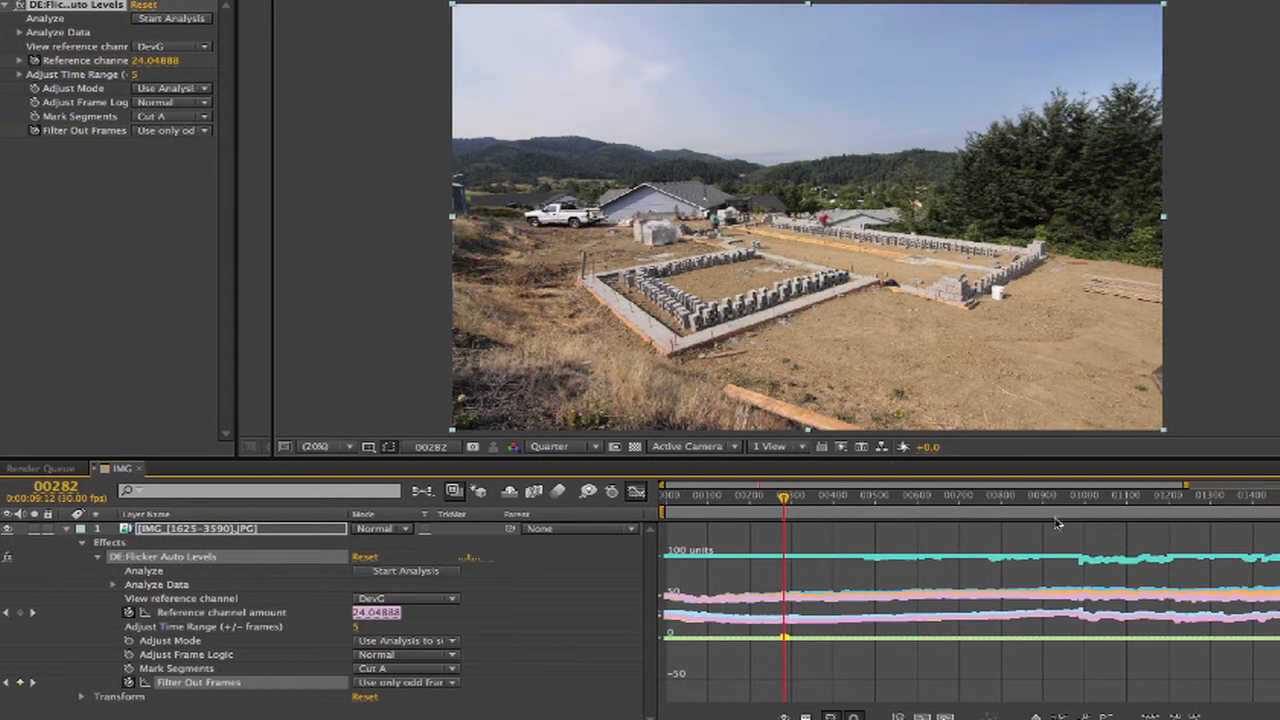
left_click_drag(1070, 516, 1079, 520)
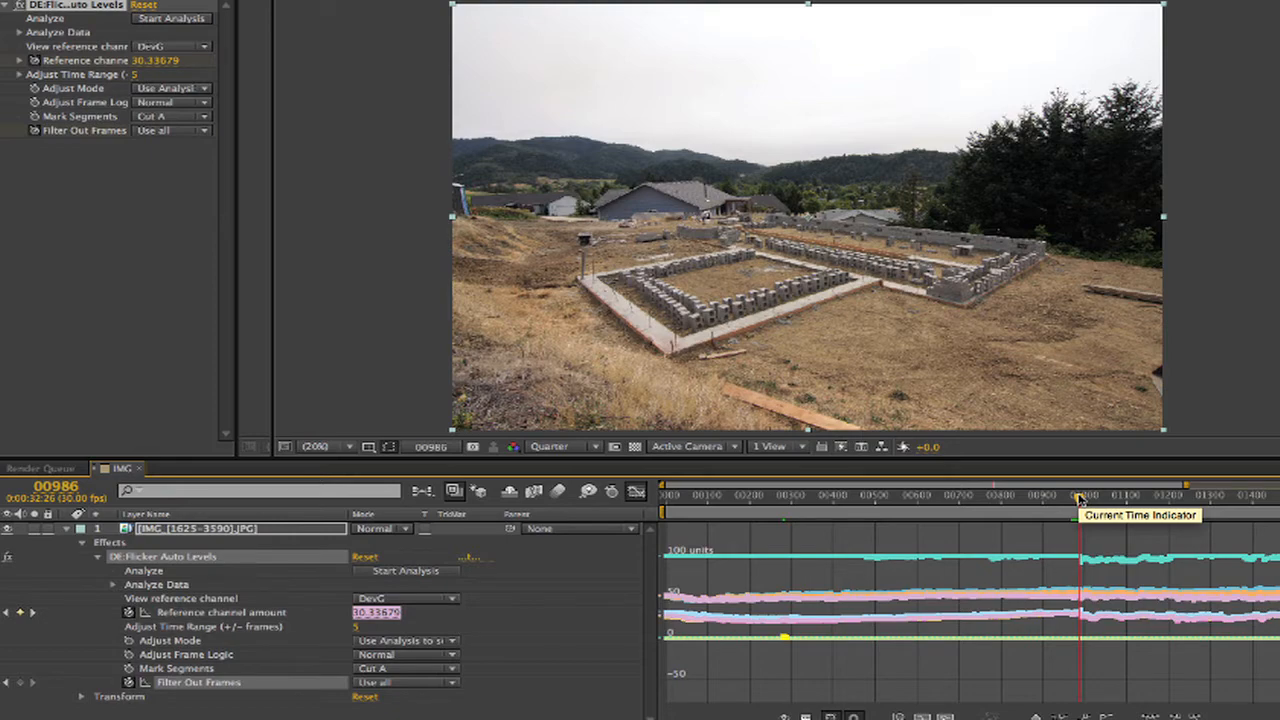
left_click_drag(1080, 498, 1080, 499)
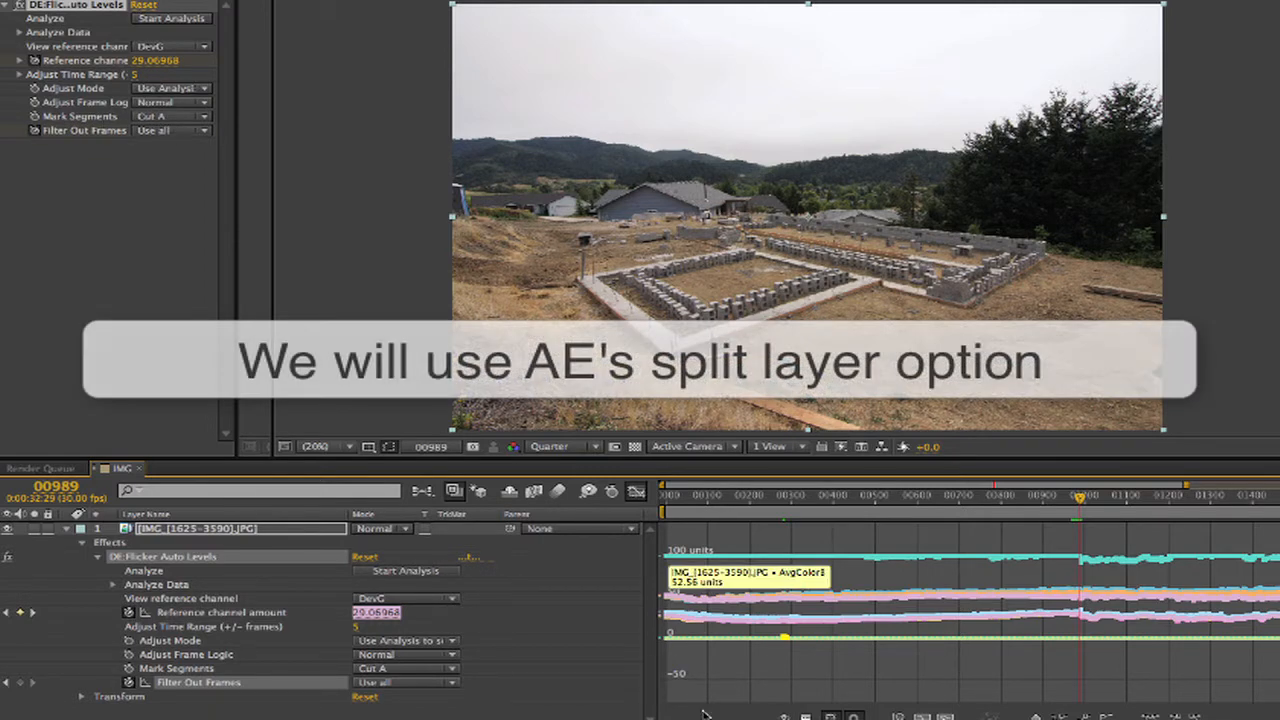
key("d")
left_click_drag(702, 719, 706, 719)
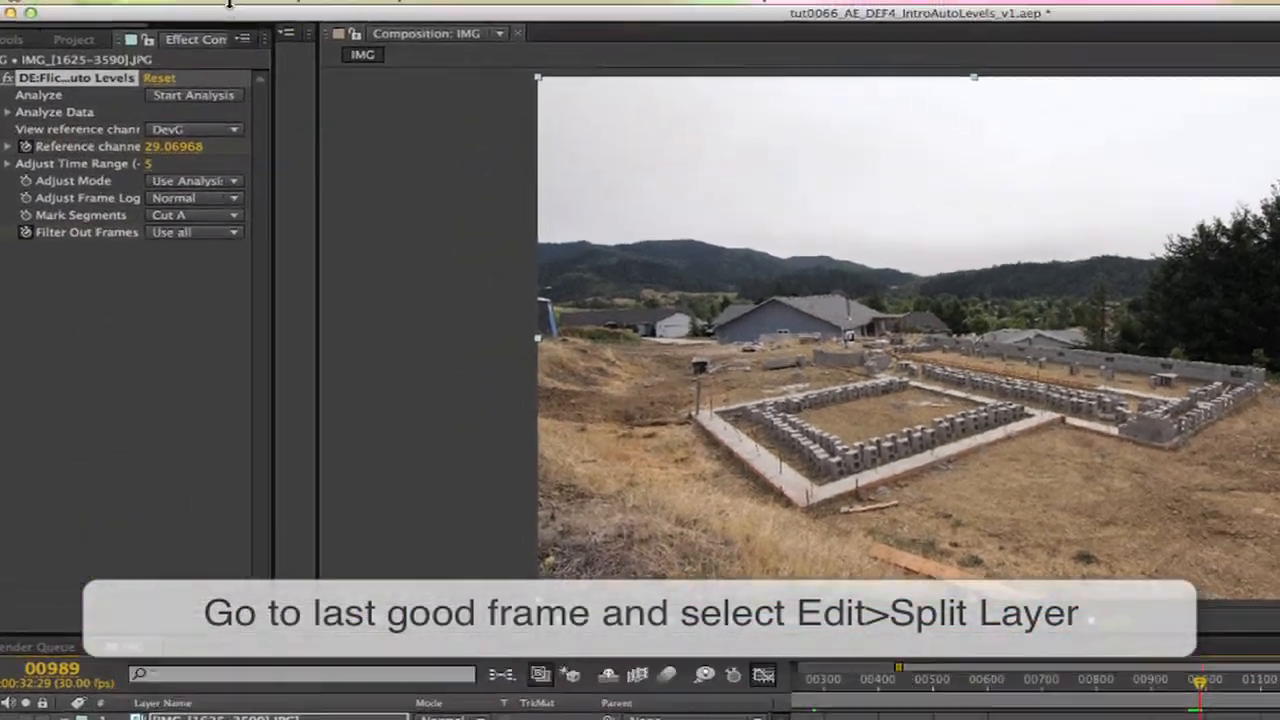
left_click(236, 12)
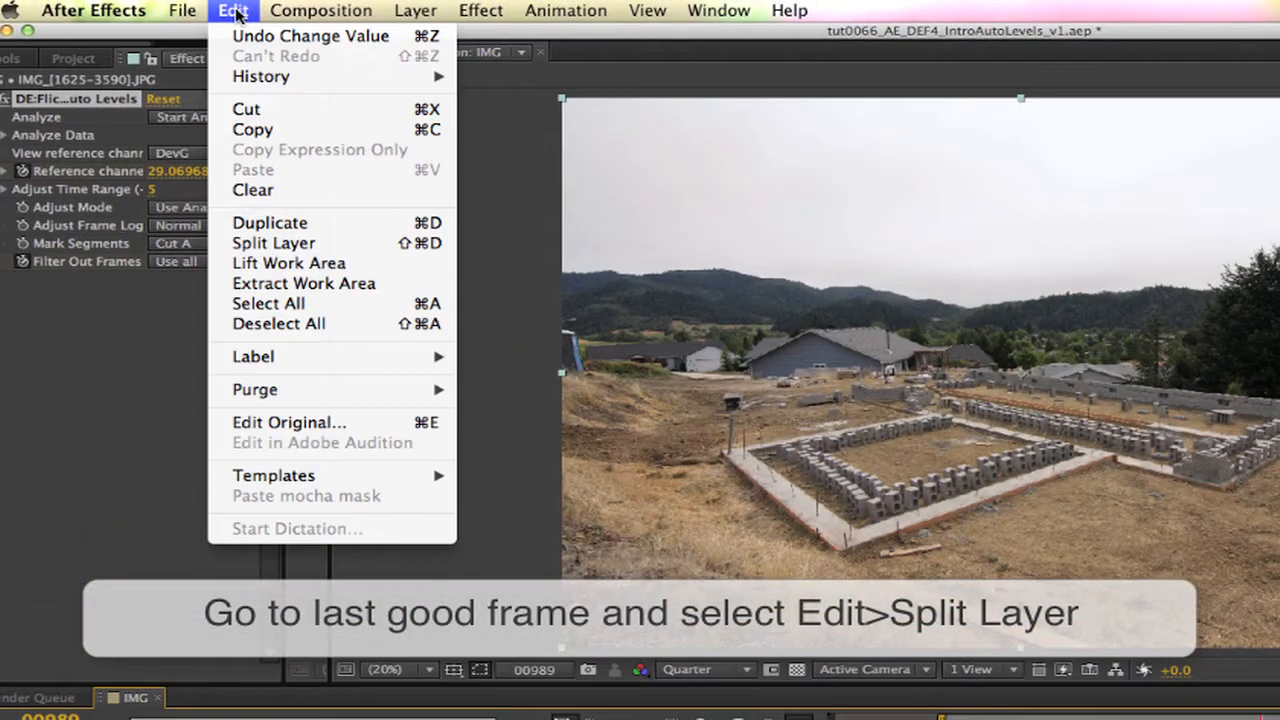
left_click(293, 243)
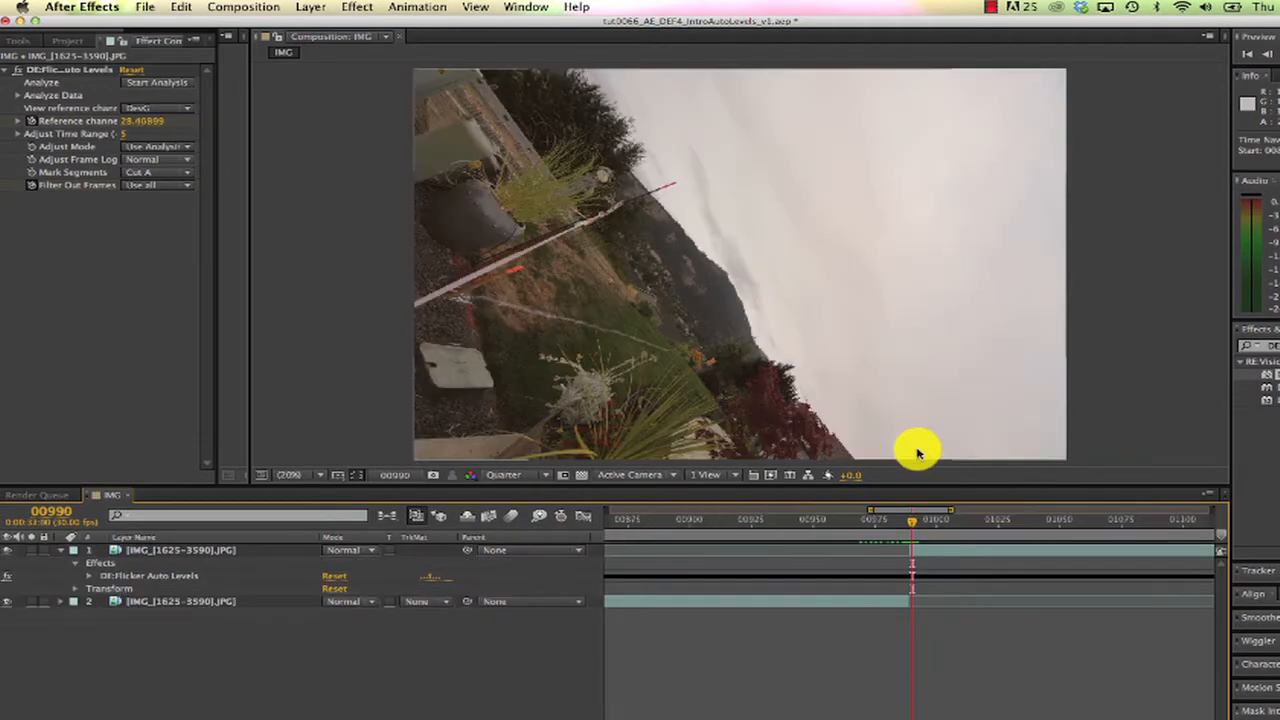
Trim the bad frames before 992 off the start of the second segment and slide it back to start at frame 989.
key("Page_Down")
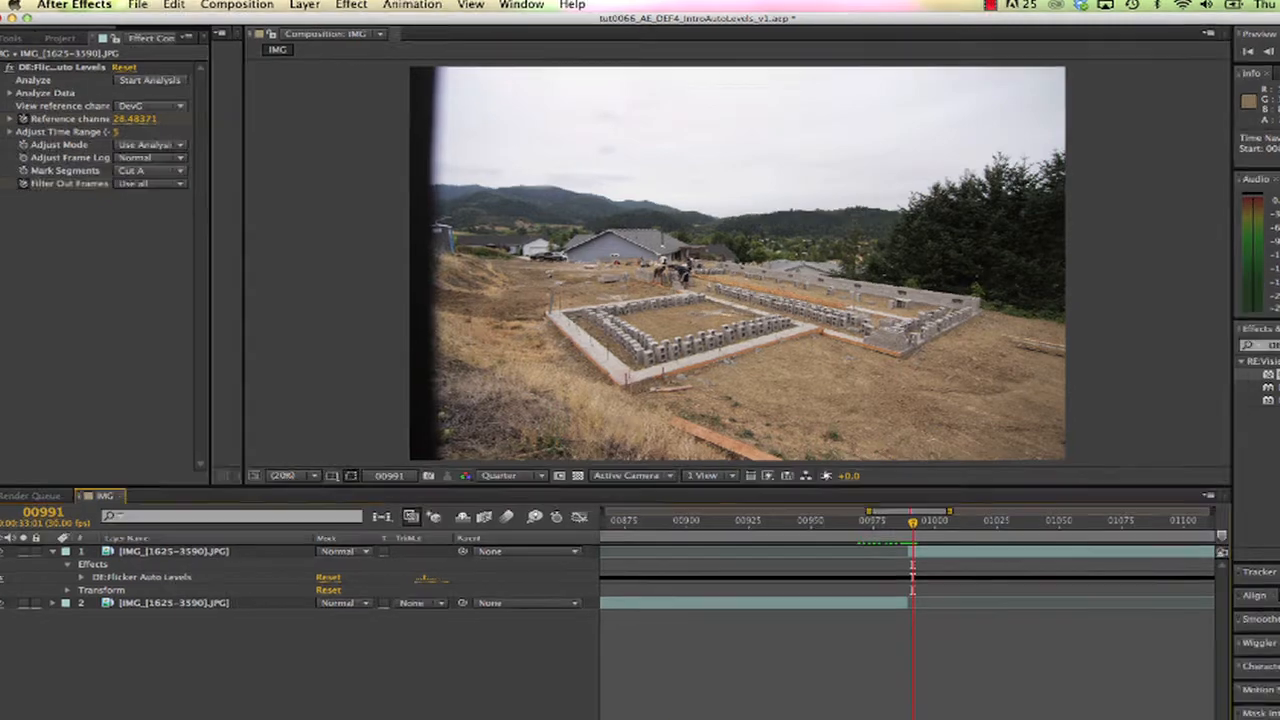
key("semicolon")
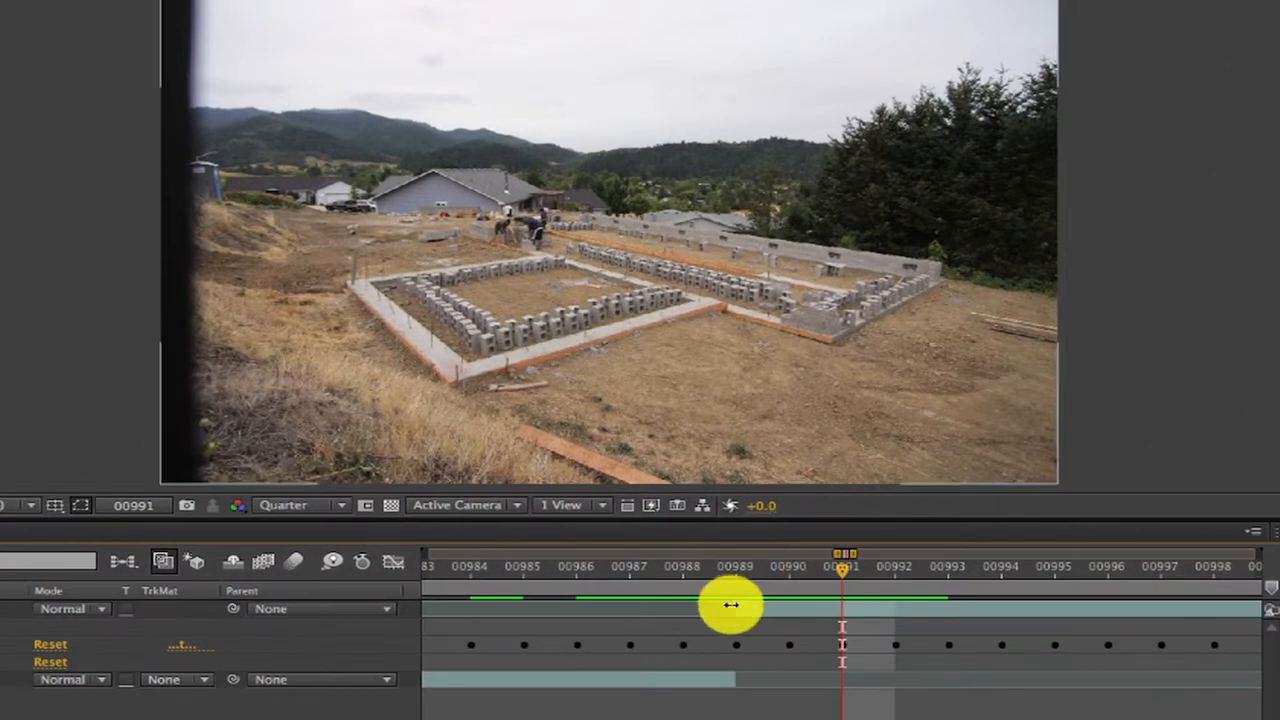
key("Page_Down")
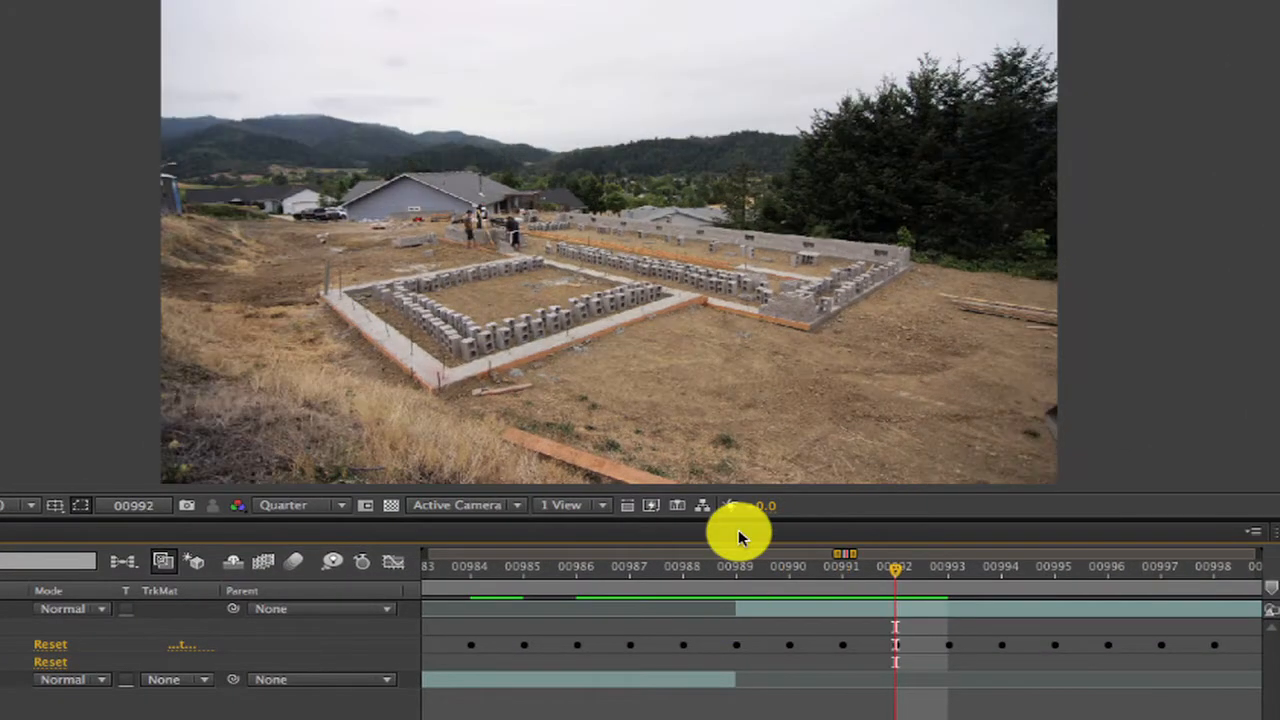
left_click(737, 608)
mouse_move(780, 610)
left_mouse_down()
mouse_move(894, 598)
mouse_move(911, 612)
mouse_move(786, 606)
left_mouse_up()
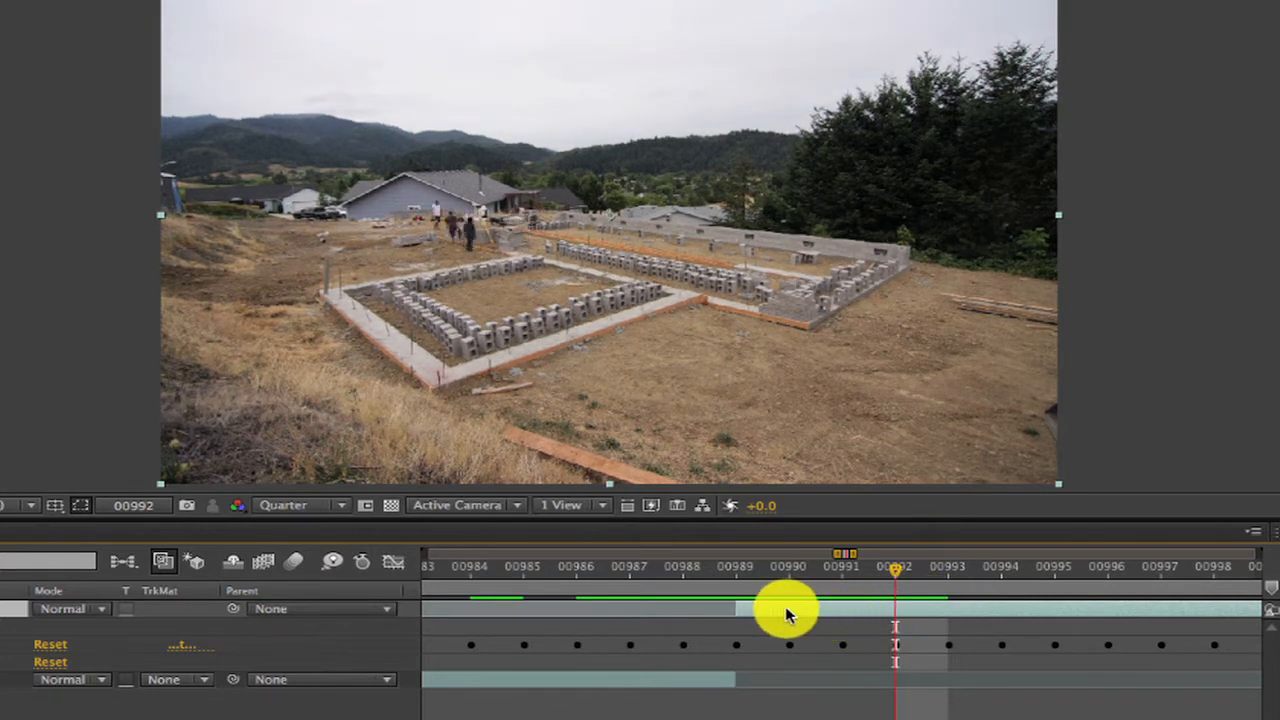
Check the join at frame 989 by comparing the frames just before and after it.
left_click(707, 575)
left_click(716, 572)
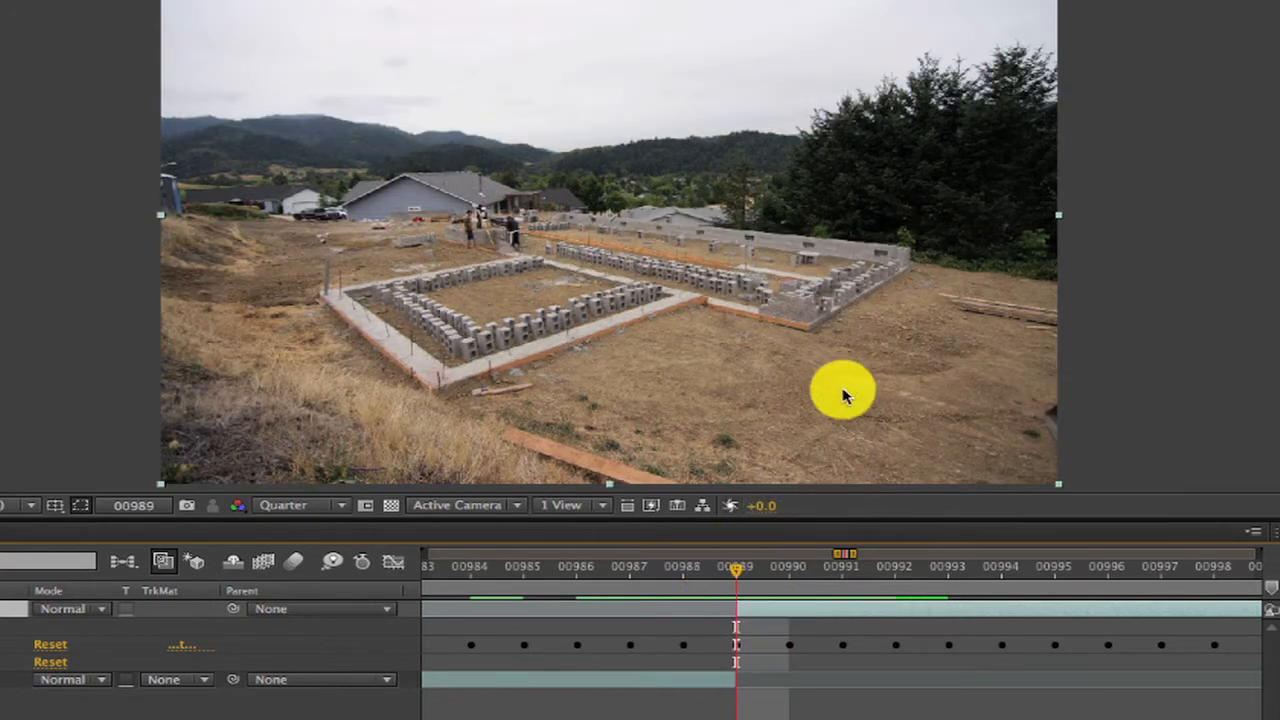
key("Page_Up")
key("Page_Down")
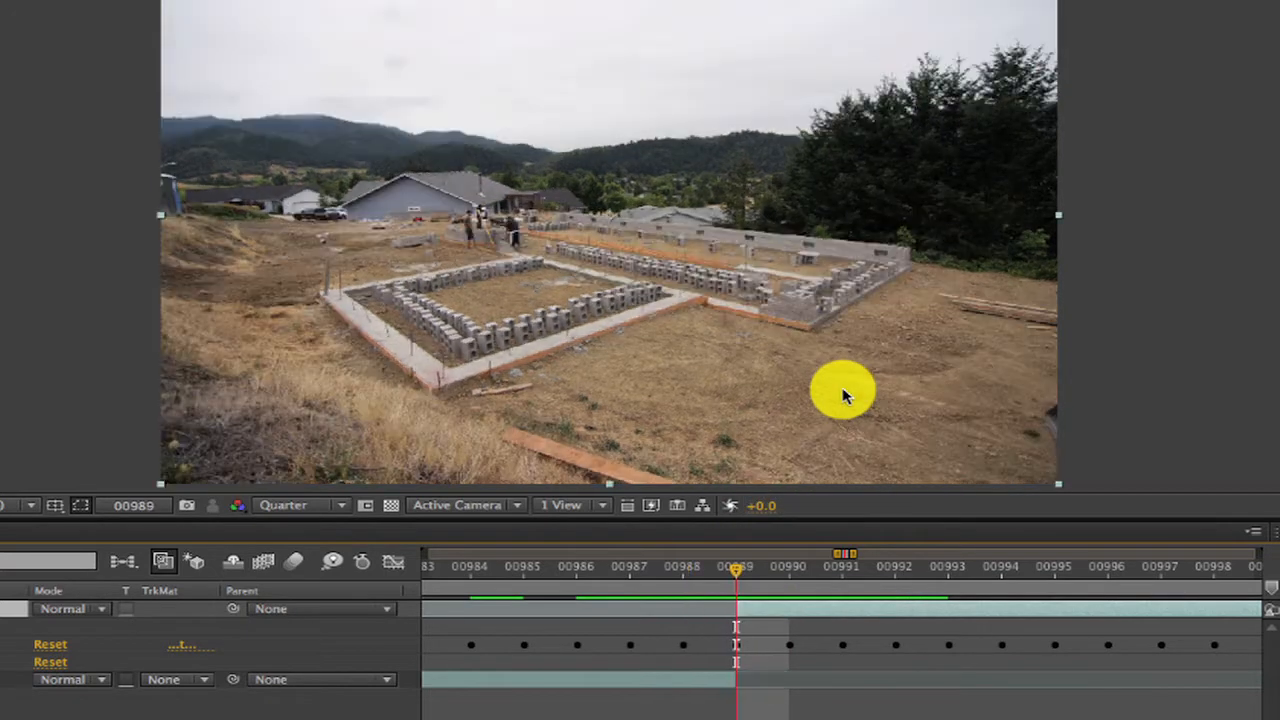
key("Page_Down")
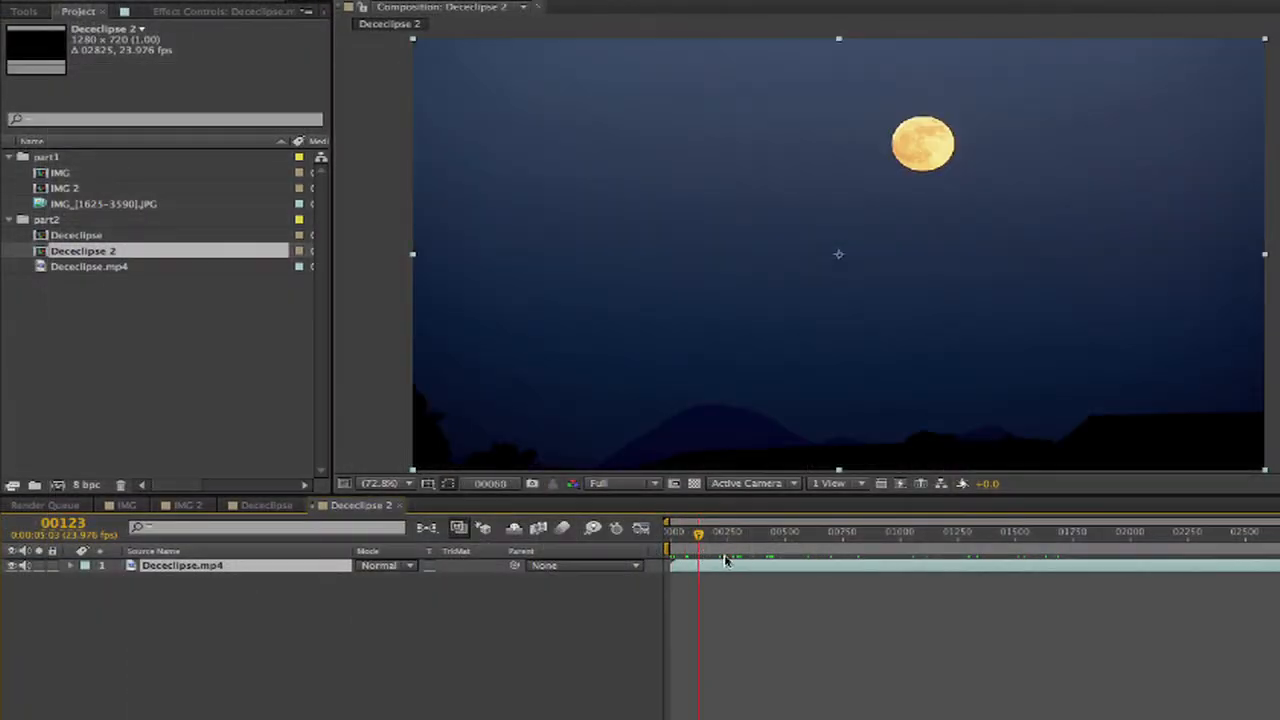
Analyze Dececlipse.mp4 with DE:Flicker Auto Levels and choose 3. Coarse Color Transfer (large DOF) as the DE:Flicker Time Lapse Method.
left_click_drag(726, 561, 912, 572)
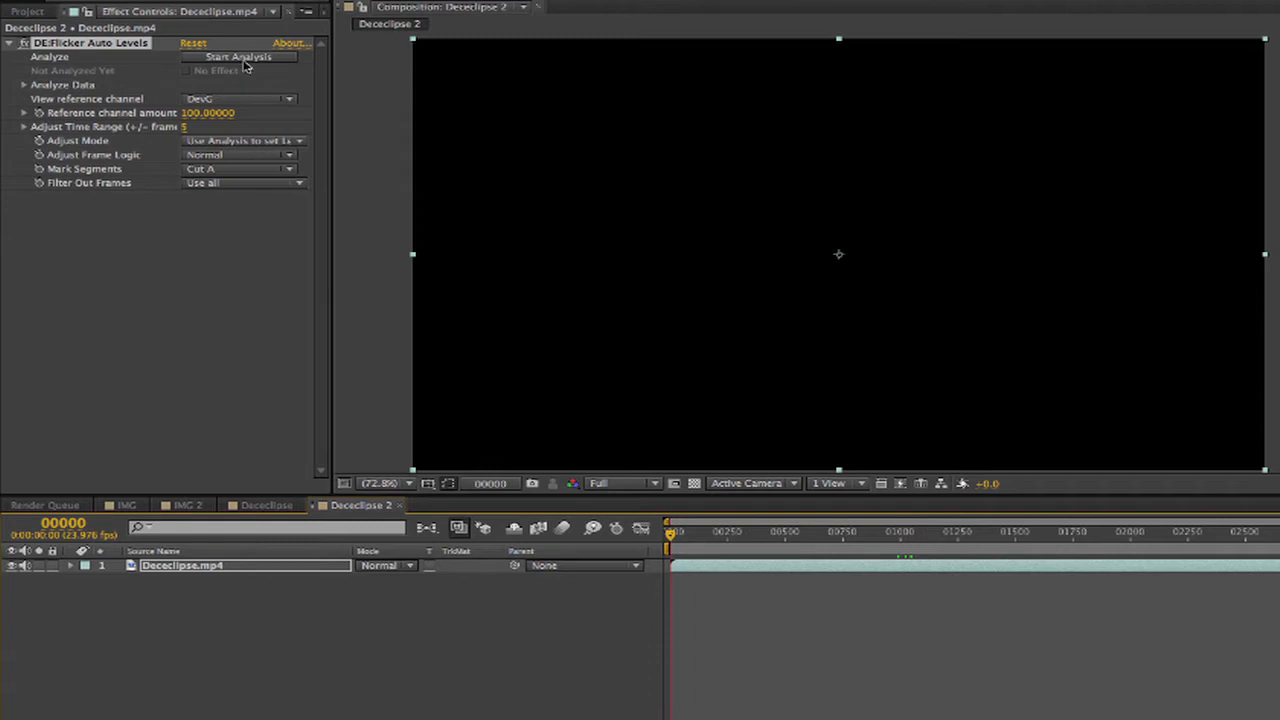
left_click(240, 57)
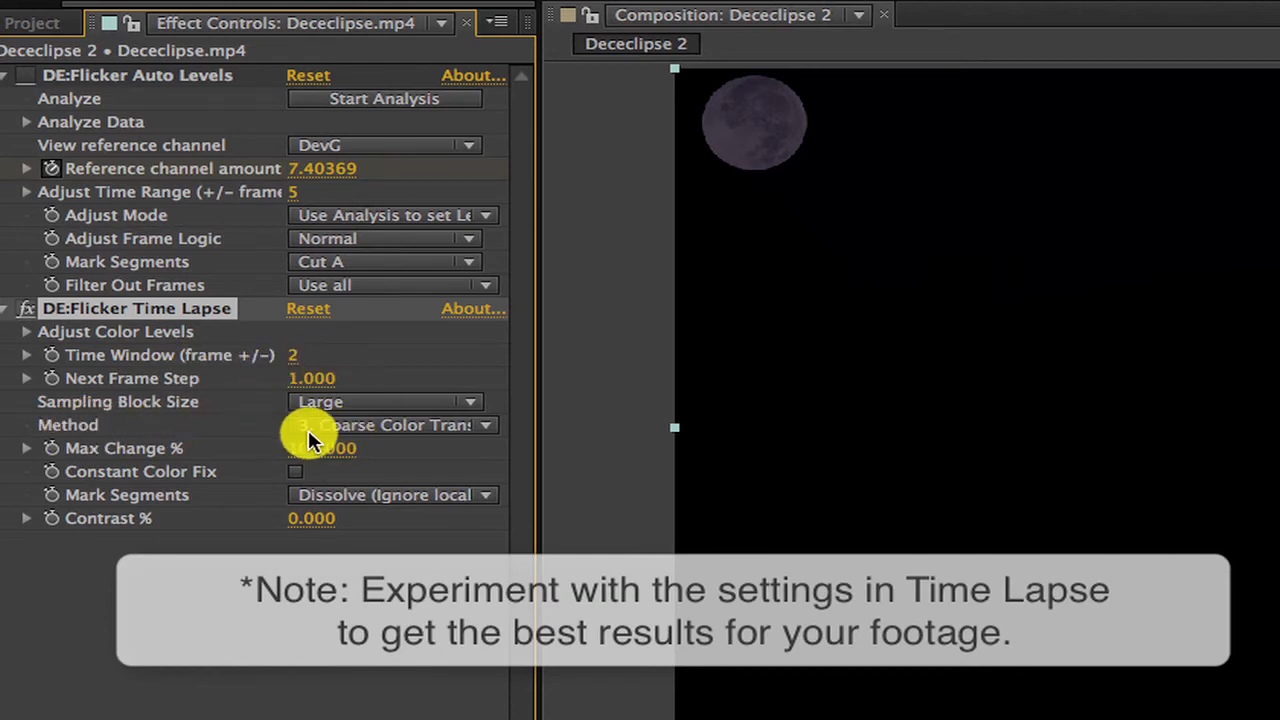
left_click(336, 428)
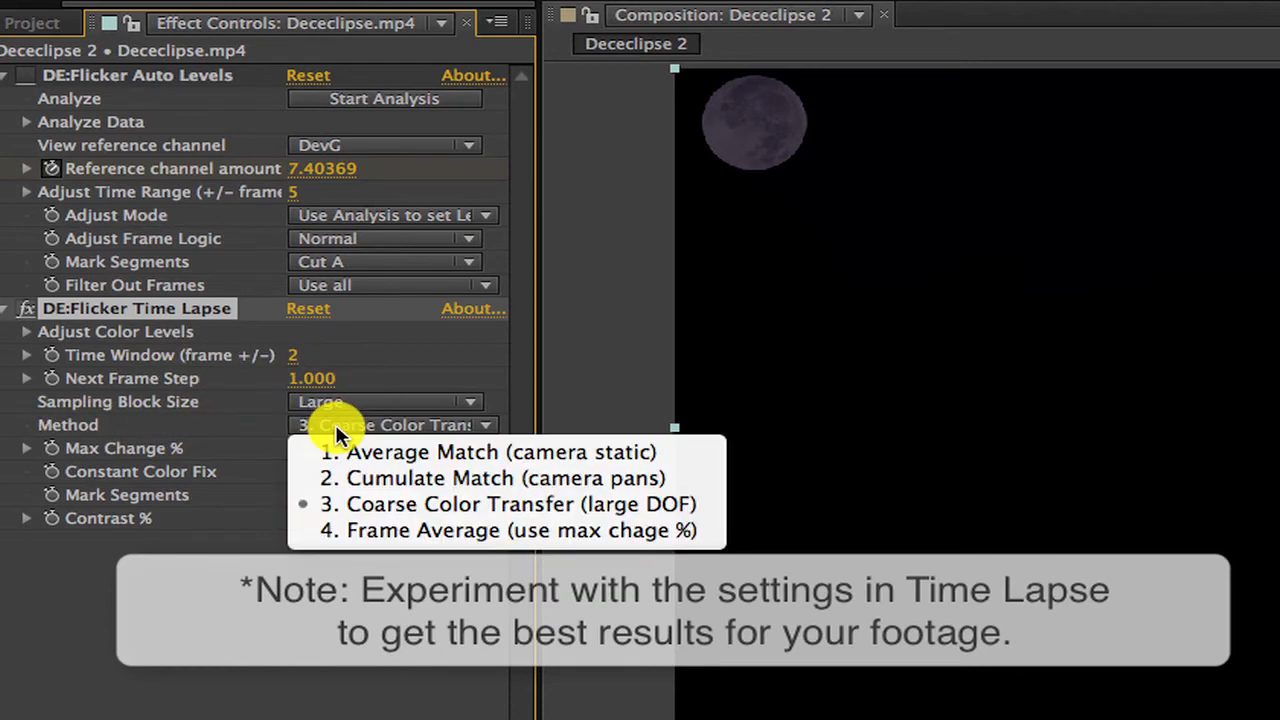
left_click(338, 503)
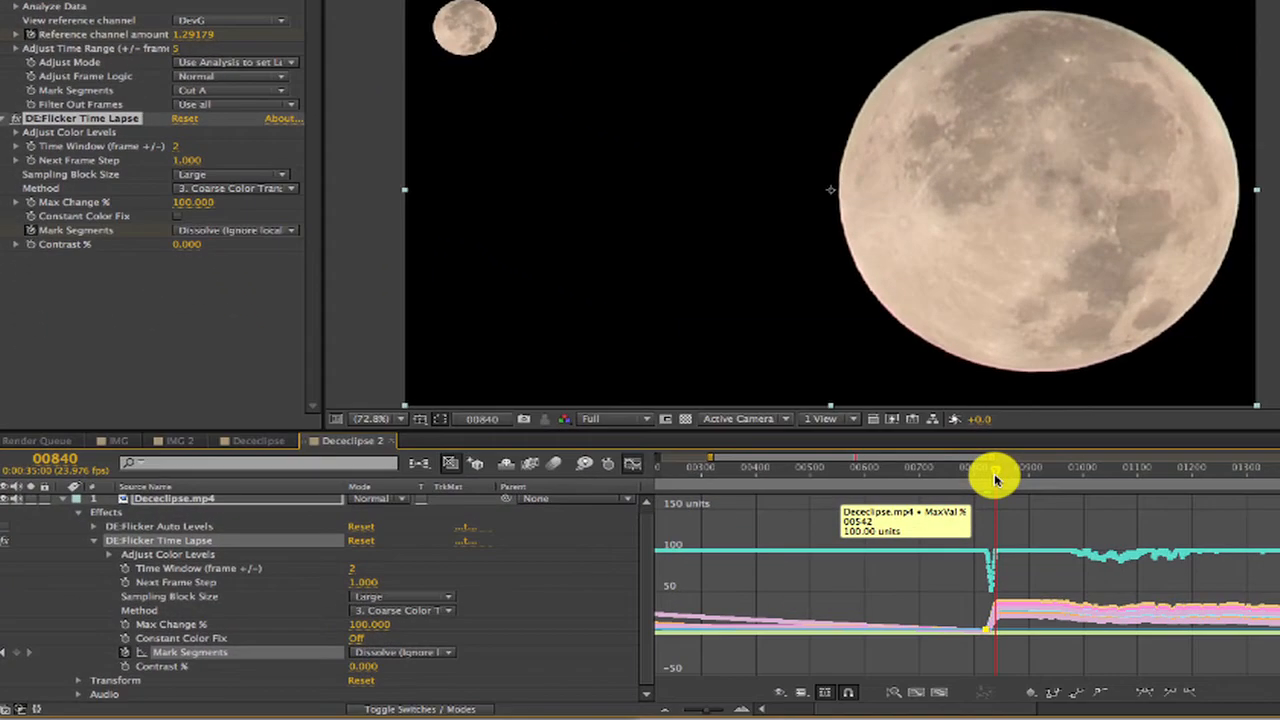
Keyframe the Time Lapse effect's Mark Segments as Cut A at frame 840, where the first dissolve ends.
left_click(371, 654)
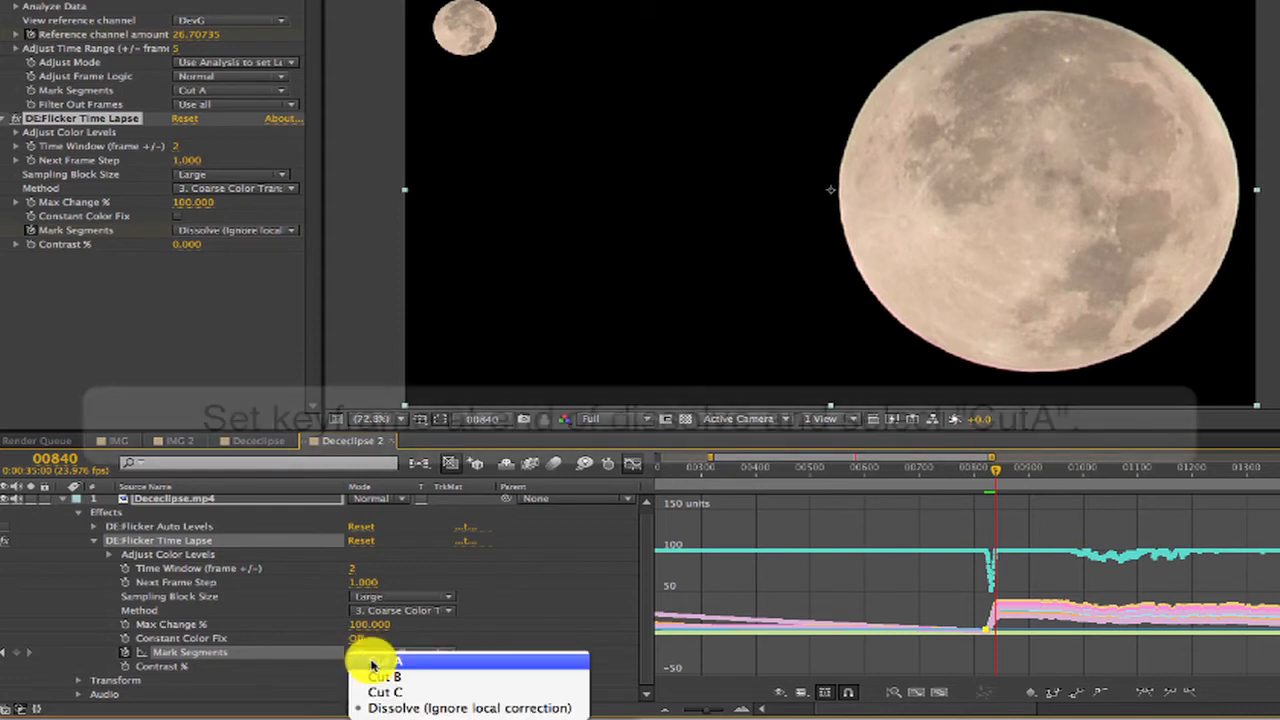
left_click(378, 660)
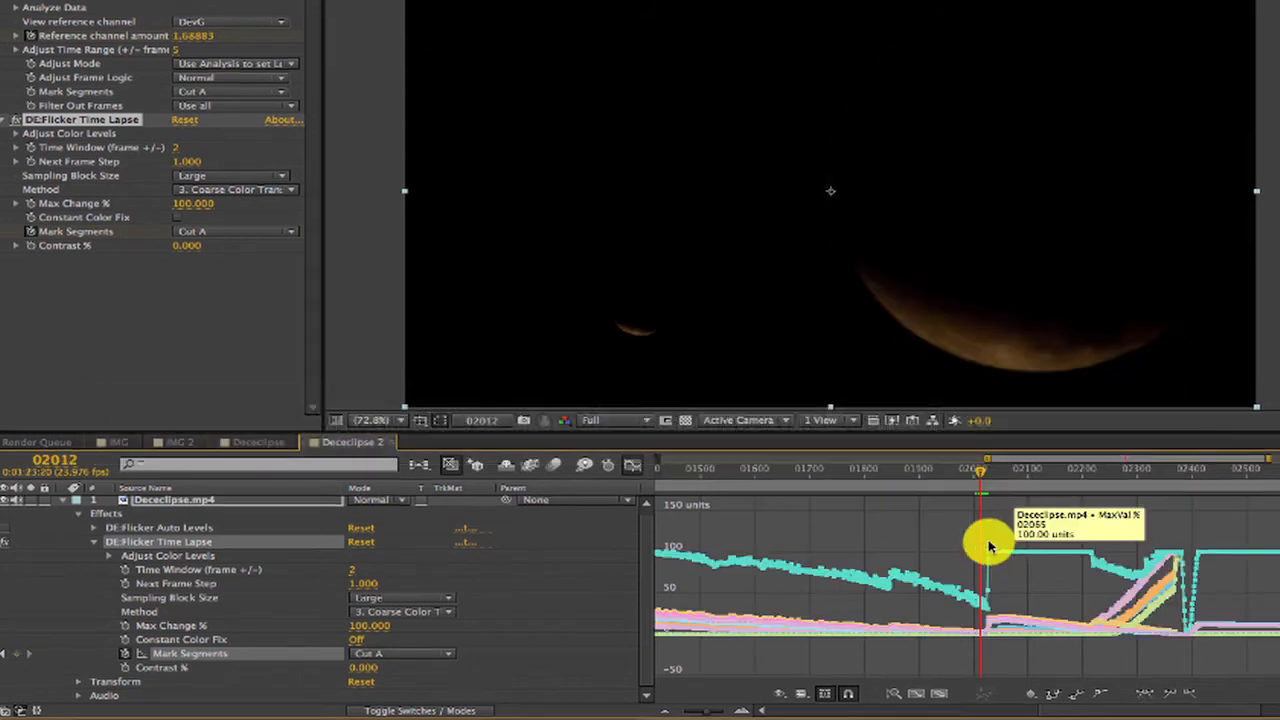
Go to frame 2025 and keyframe the Time Lapse effect's Mark Segments as Dissolve (Ignore local correction).
left_click(480, 420)
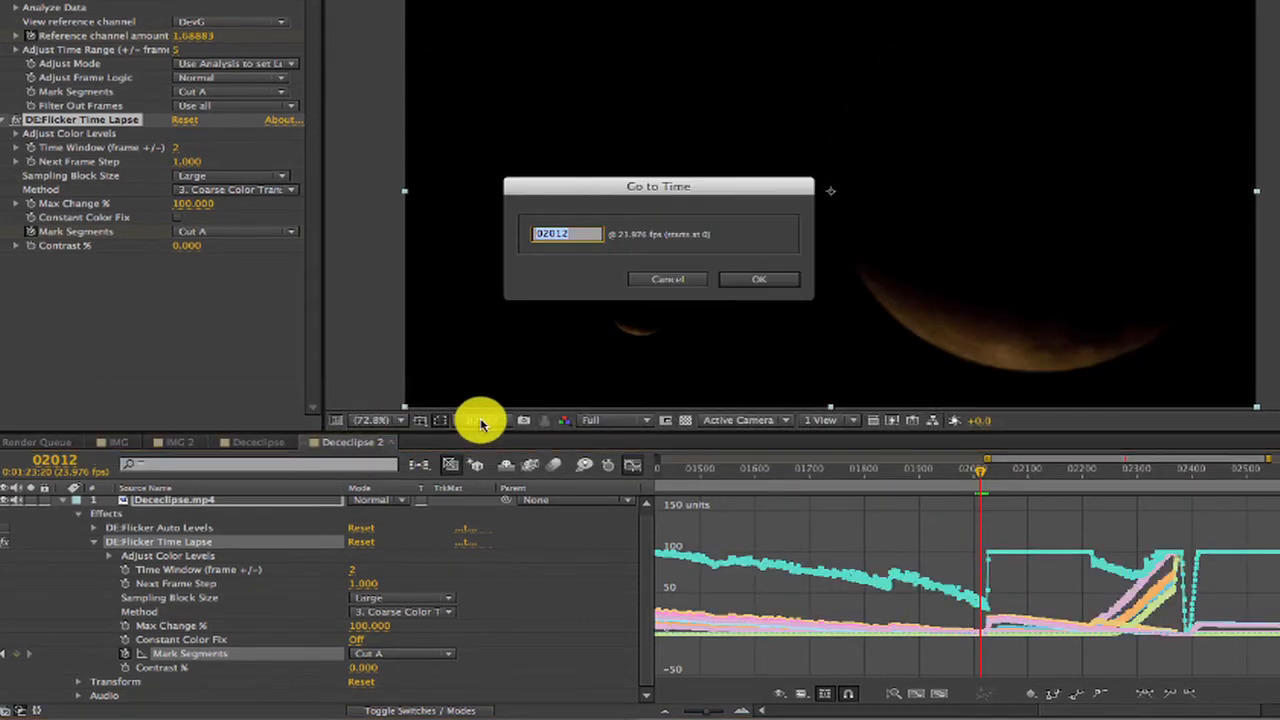
type("202")
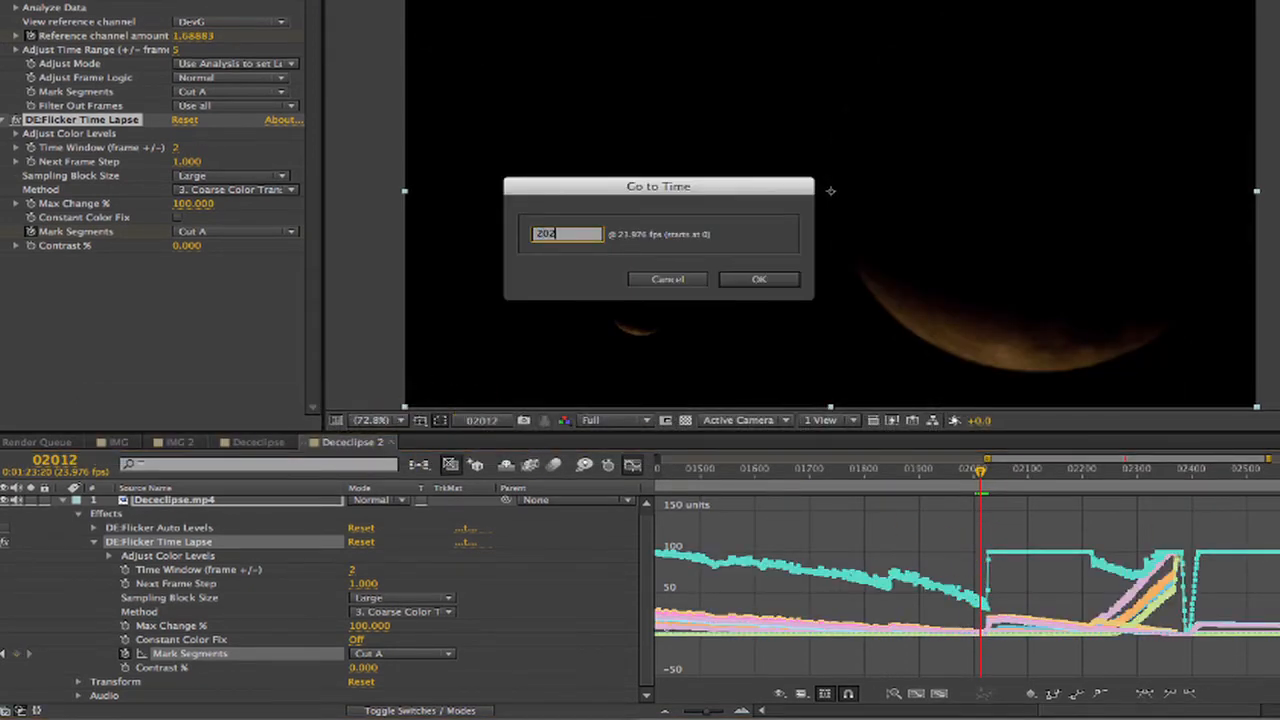
type("5")
key("Return")
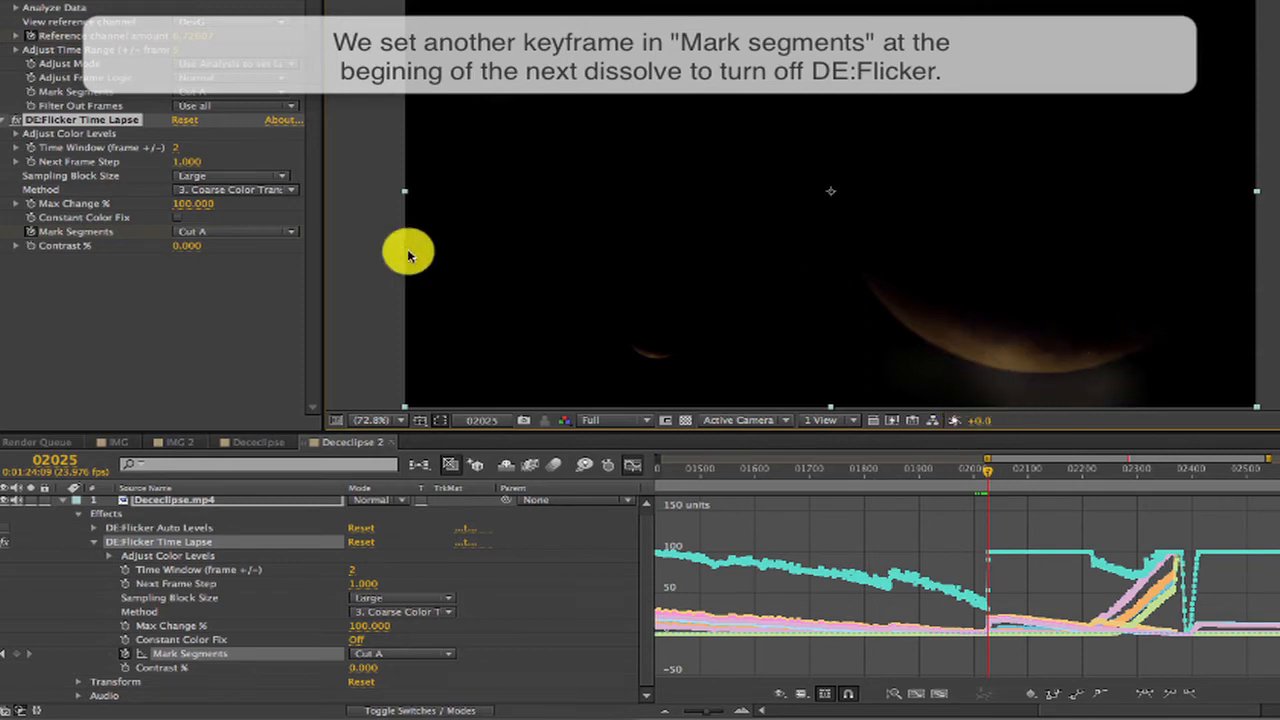
left_click(225, 232)
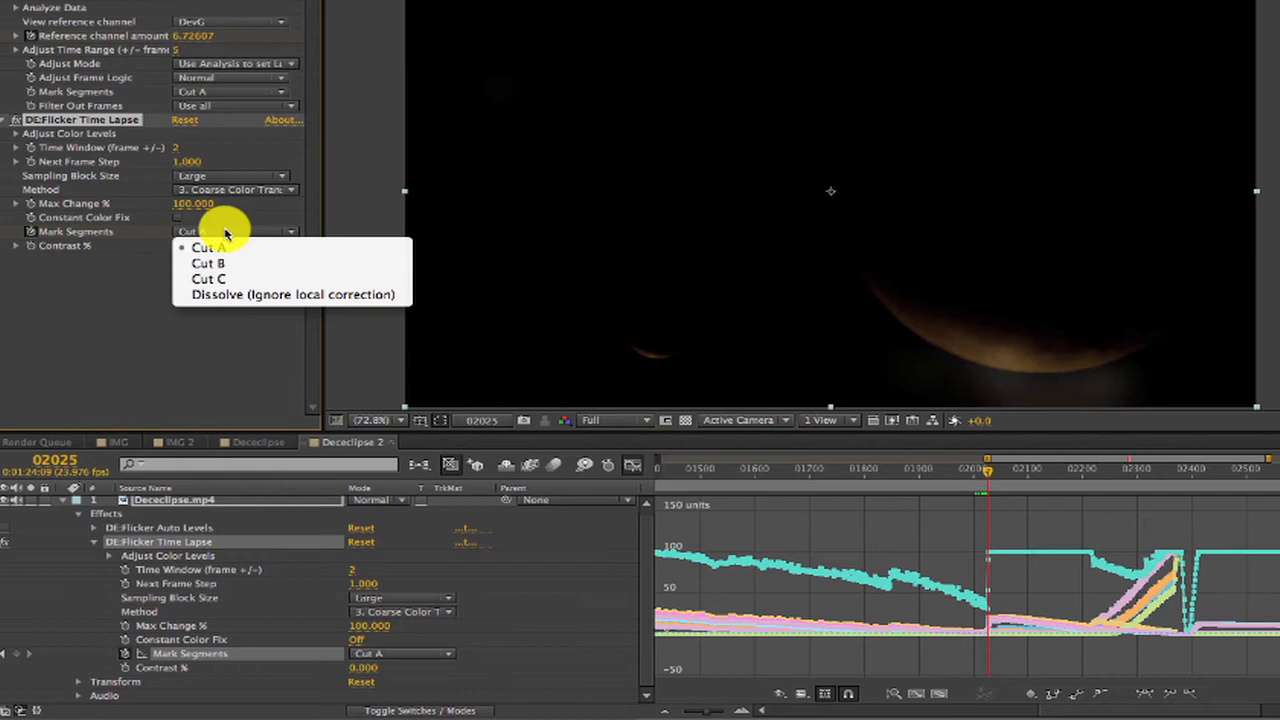
left_click(216, 293)
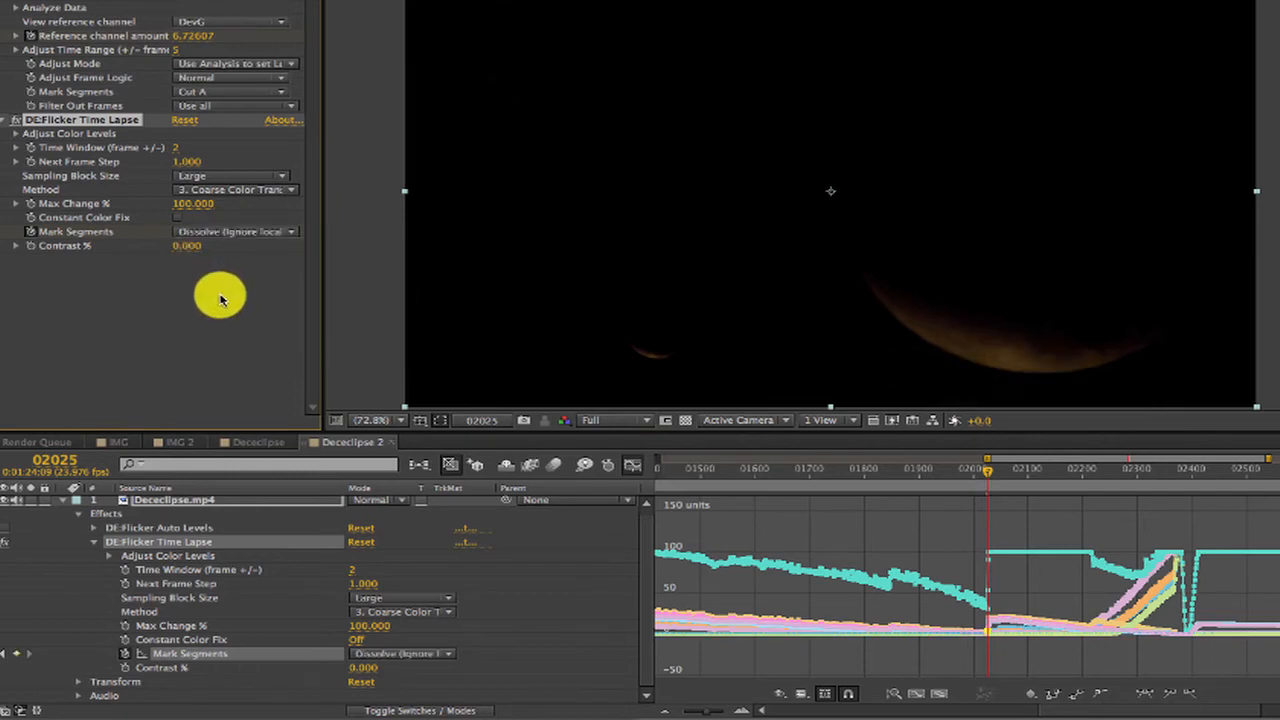
Remove the Mark Segments keyframe at frame 2025 and set Dissolve (Ignore local correction) there again.
left_click(16, 655)
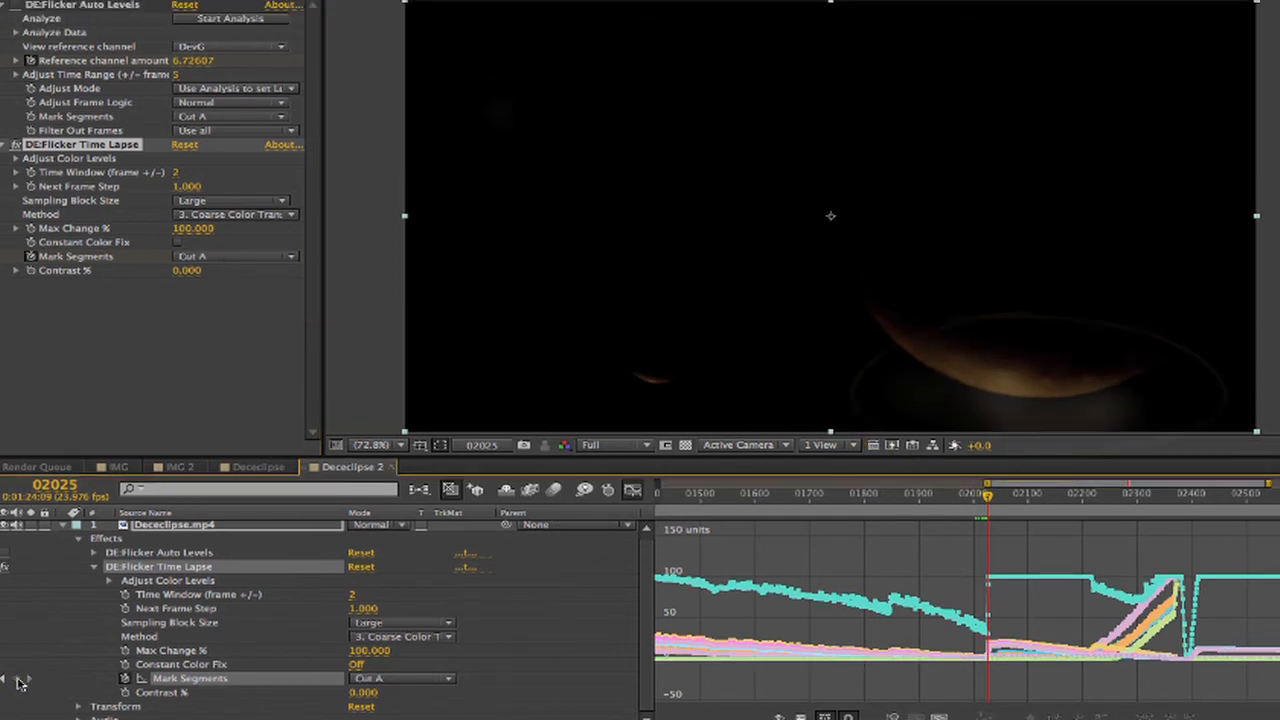
left_click(232, 256)
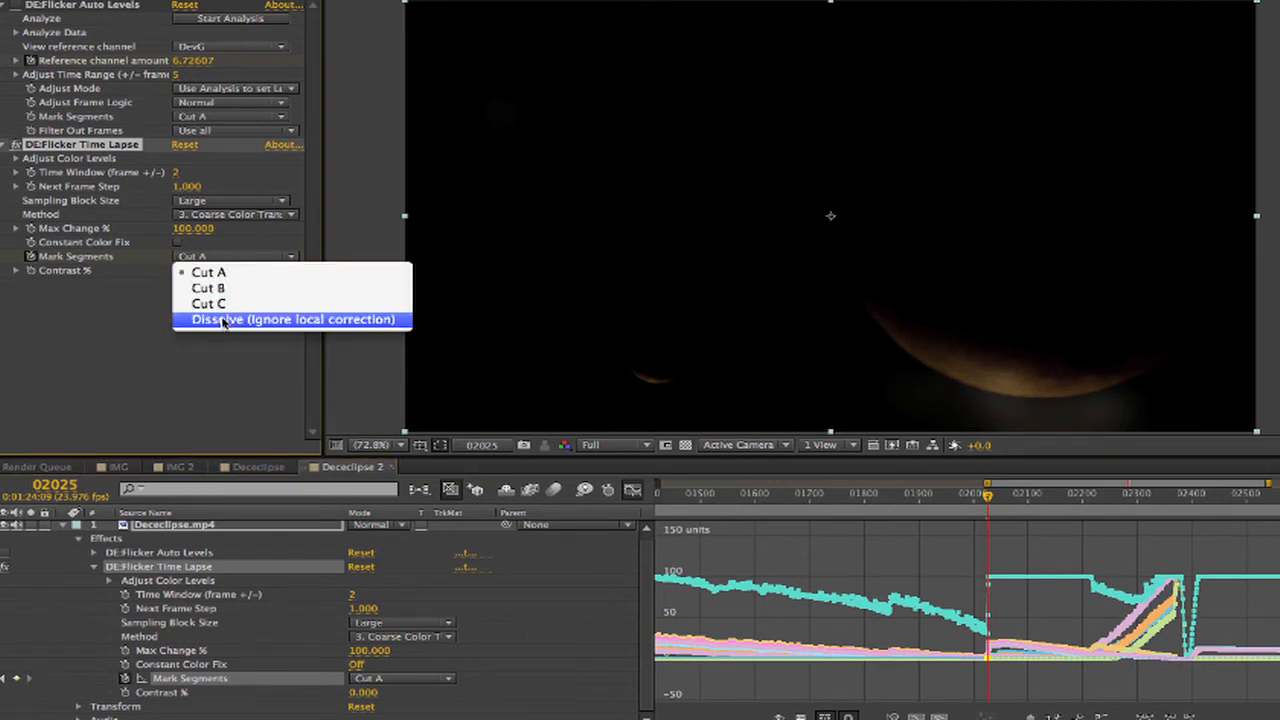
left_click(226, 318)
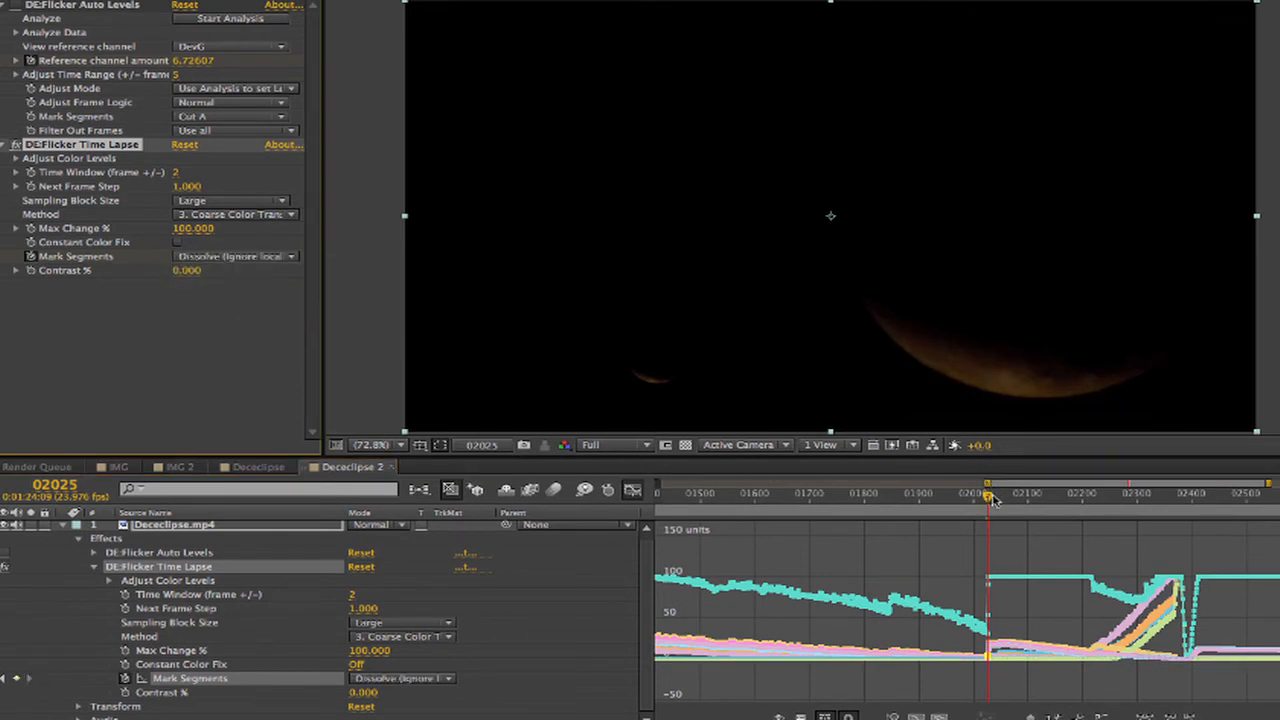
Step past the dissolve to frame 2030 and keyframe the Time Lapse effect's Mark Segments as Cut B.
key("Page_Down")
key("Page_Down")
key("Page_Down")
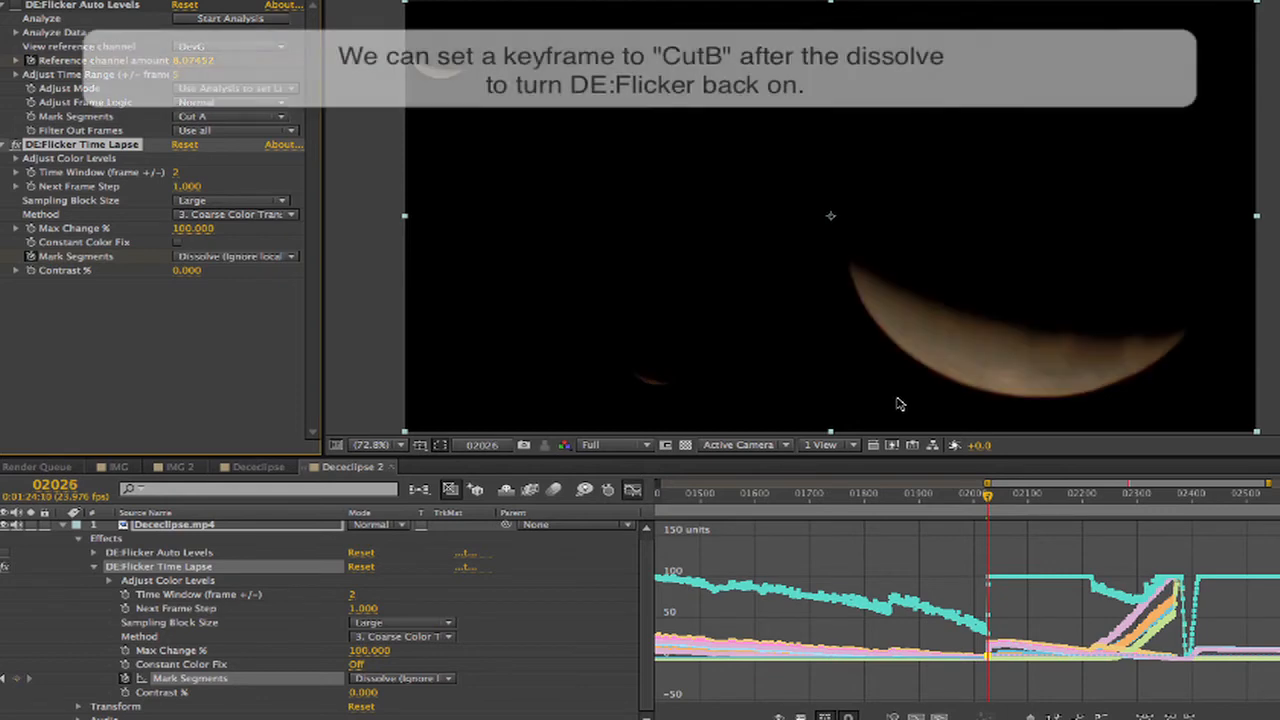
key("Page_Down")
key("Page_Down")
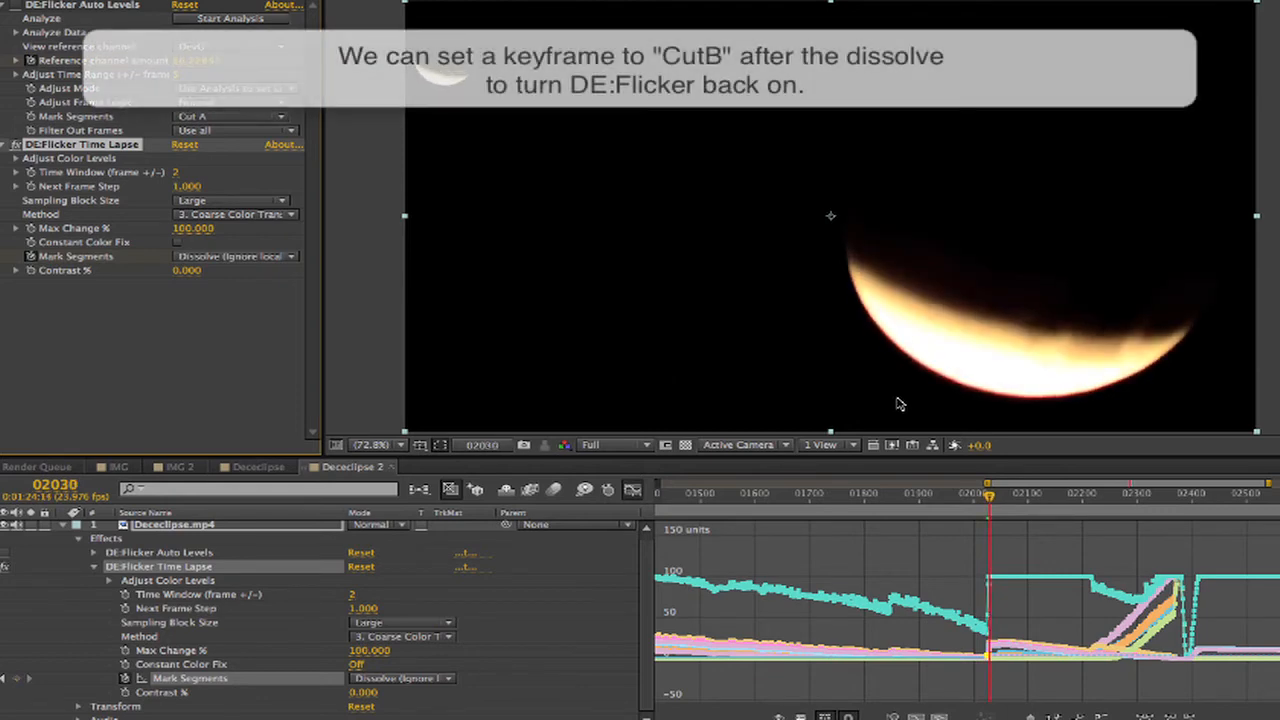
left_click(228, 258)
left_click(234, 288)
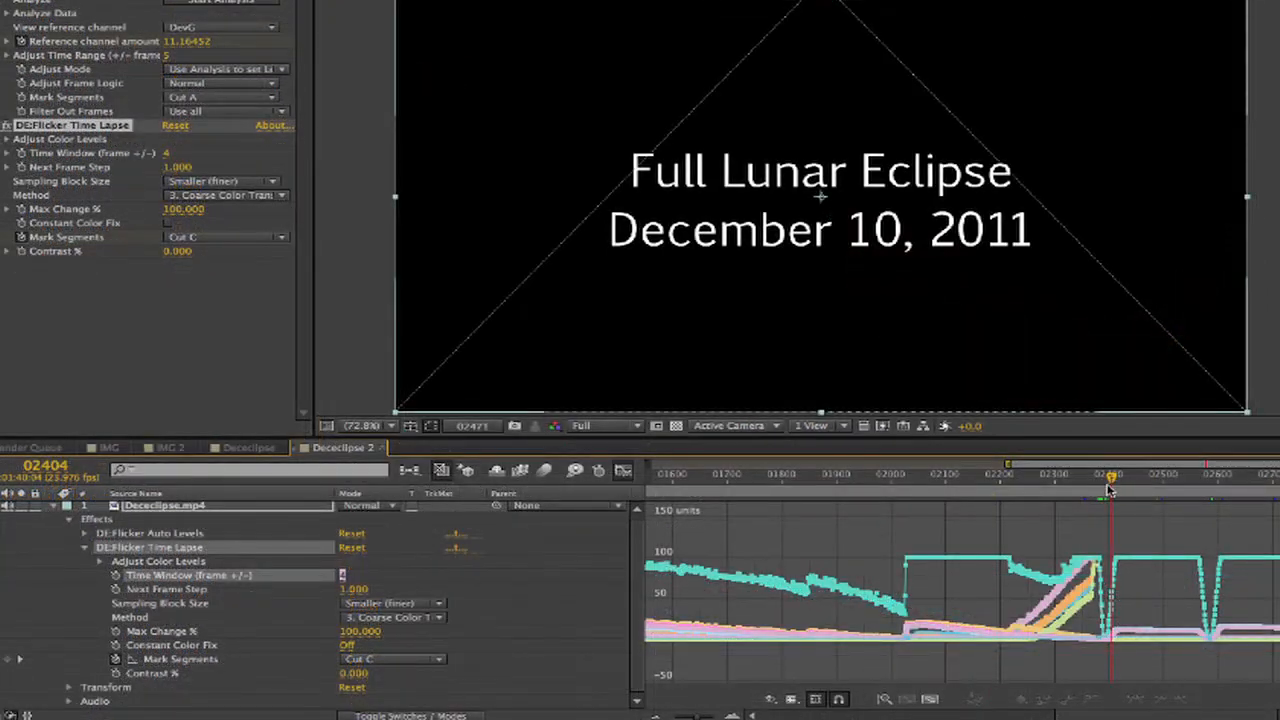
Keyframe the Time Lapse effect's Max Change % at 100 on frame 2377 and at 0 on frame 2378, where the credits section begins.
left_click_drag(1107, 491, 1102, 494)
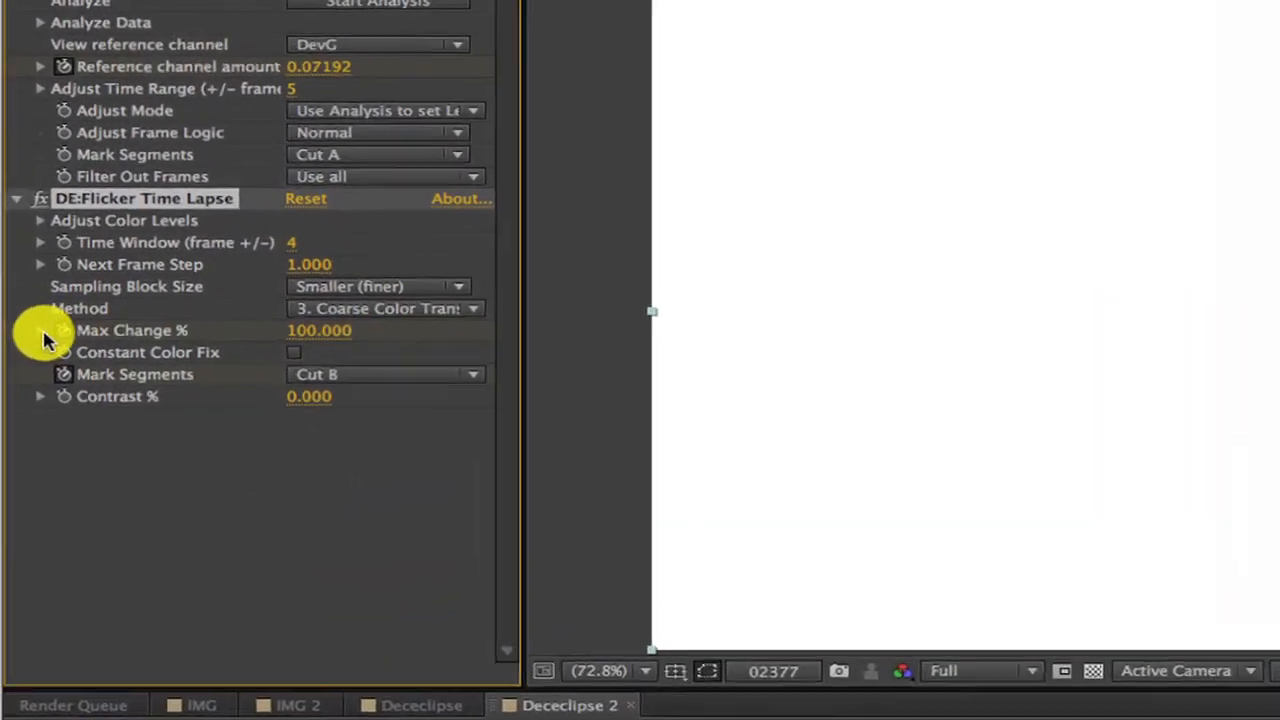
left_click(8, 211)
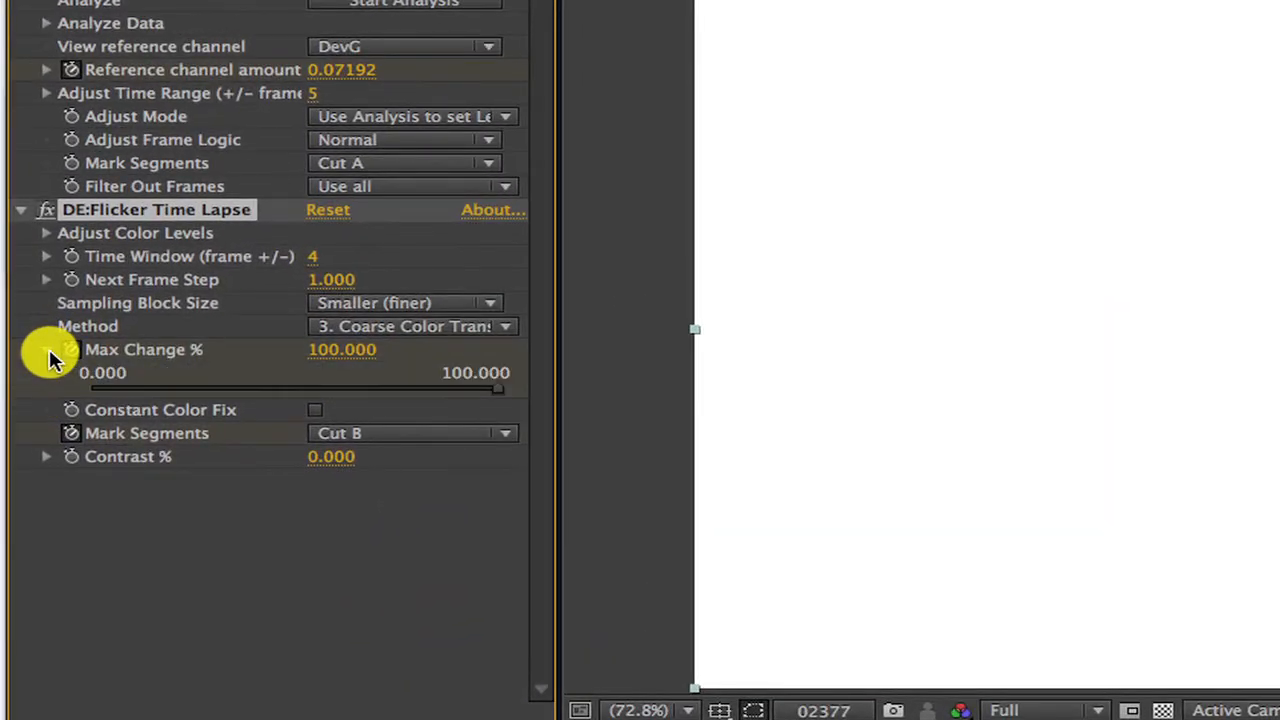
left_click(345, 352)
type("0")
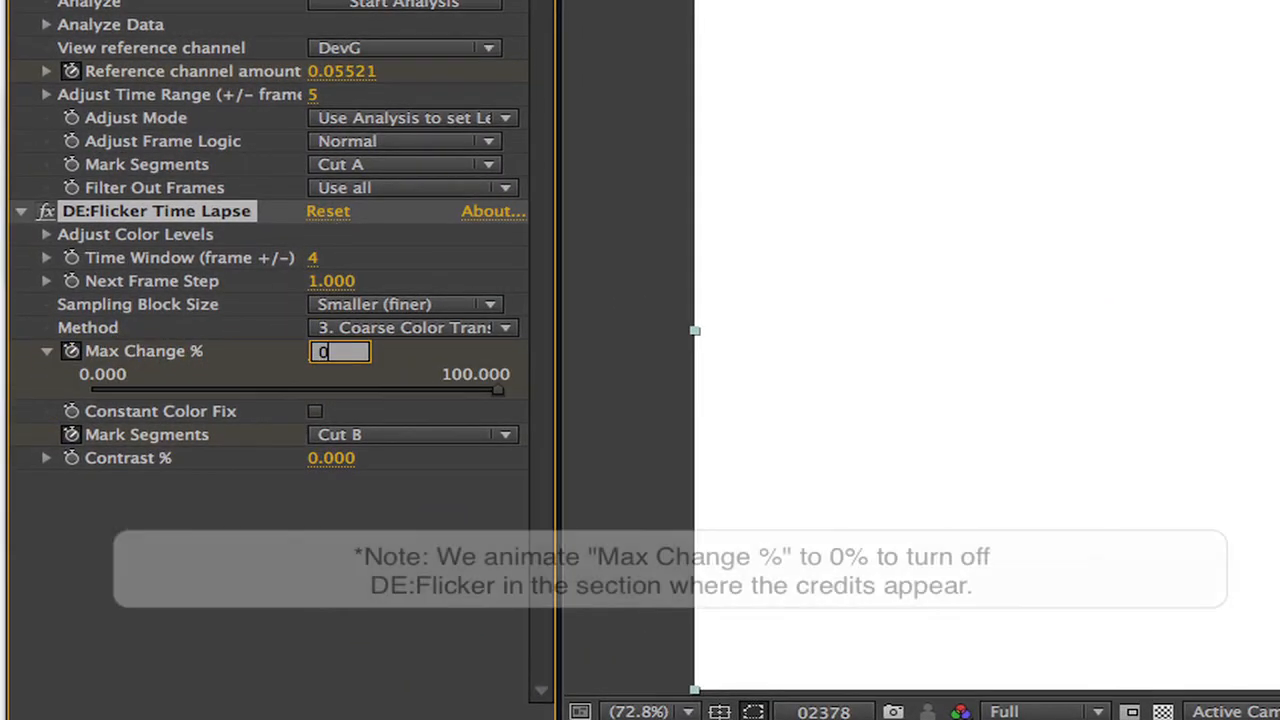
key("Return")
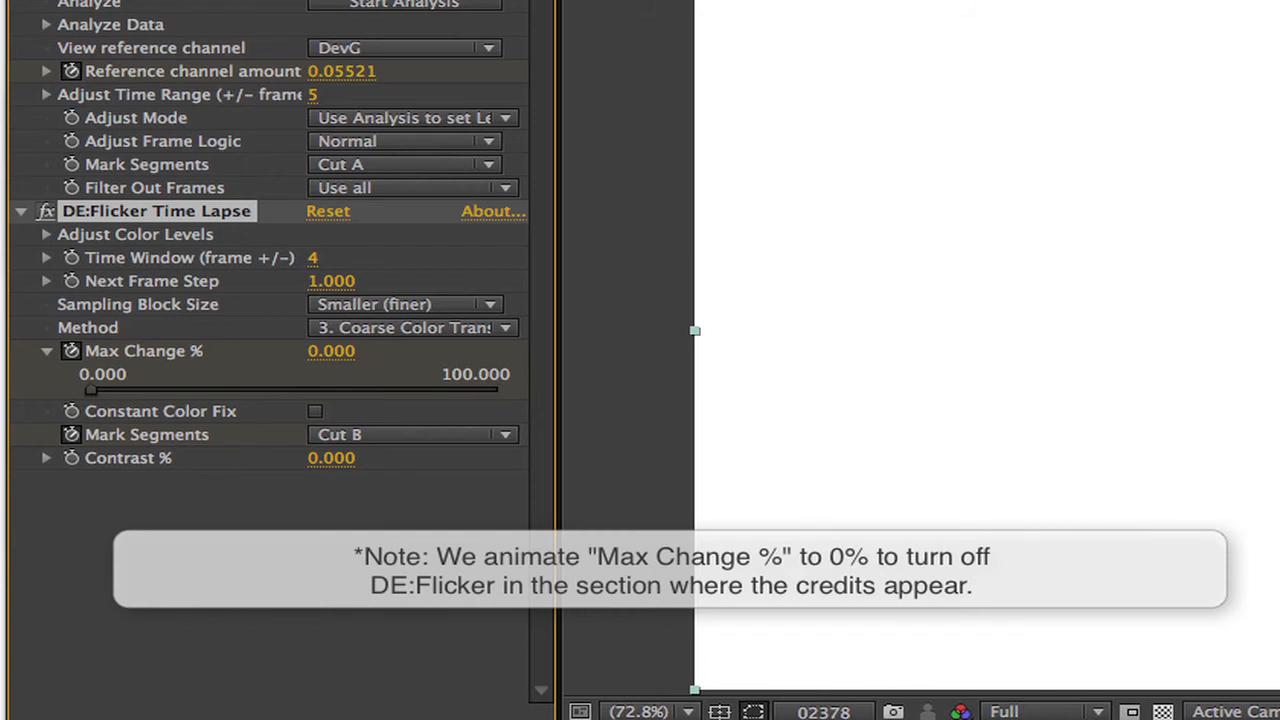